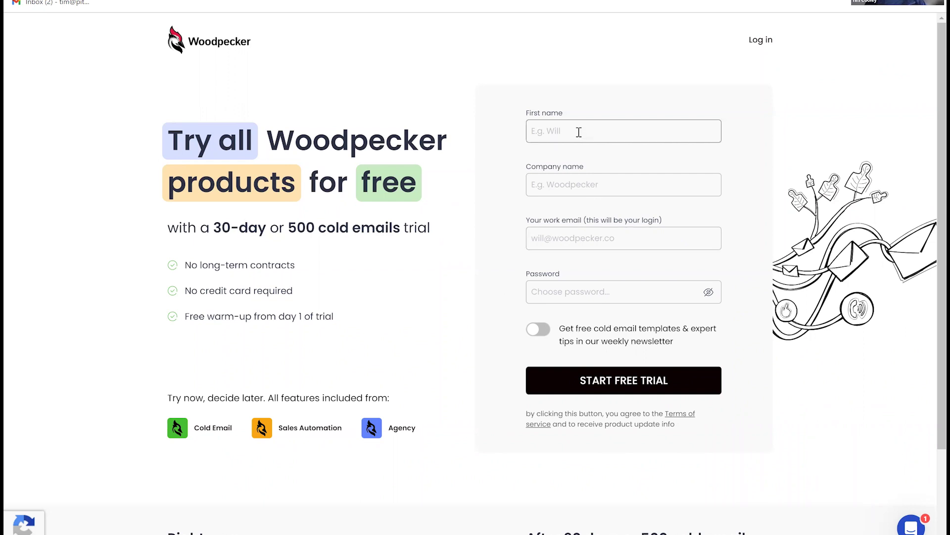
- Enter the first name and 'Company Name' on the trial form, then go to the campaigns dashboard
click(579, 132)
text(Tim)
key(Tab)
text(Company Name)
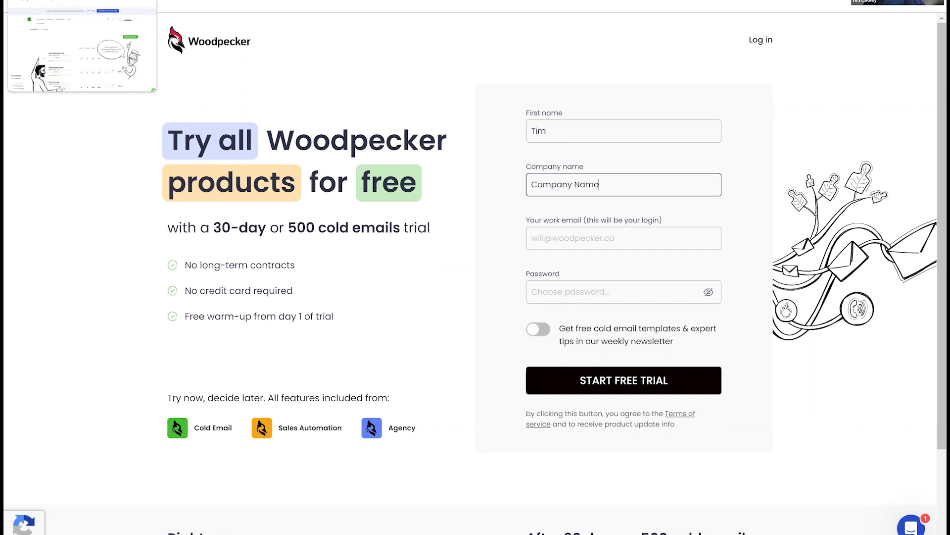
click(74, 2)
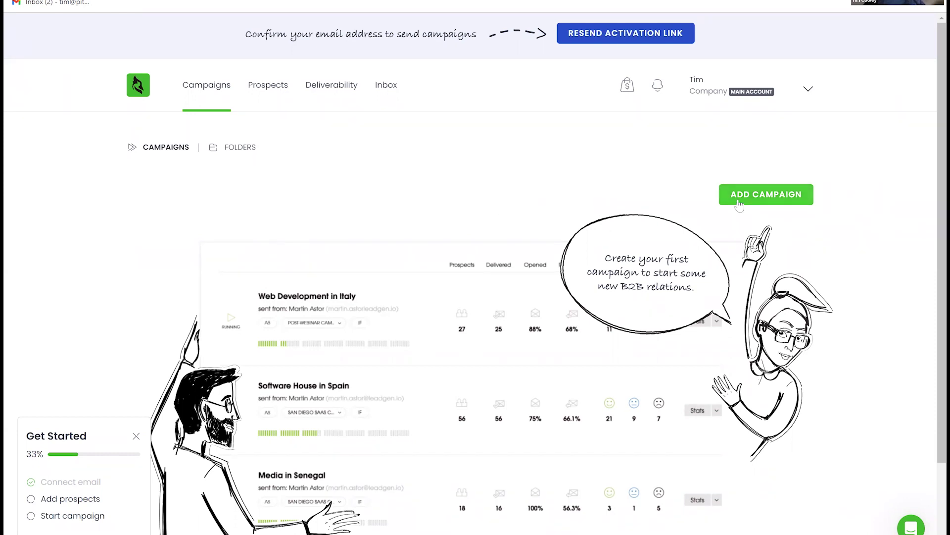
- Create a new campaign that sends from the connected mailbox account
click(739, 203)
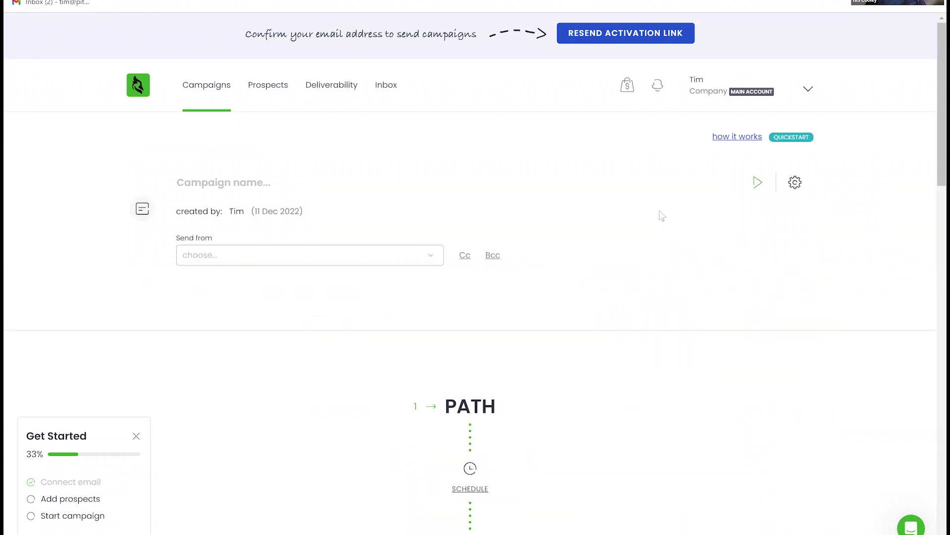
click(344, 188)
click(222, 256)
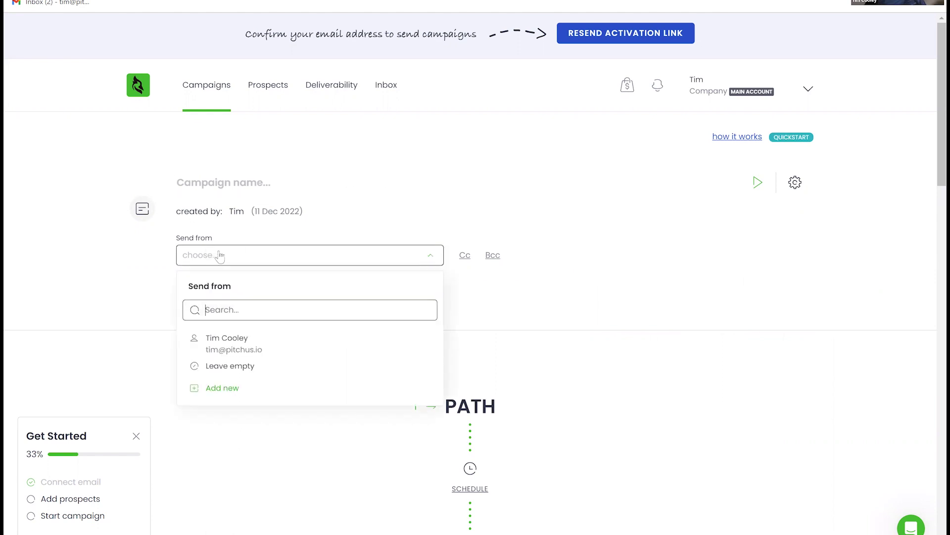
click(238, 349)
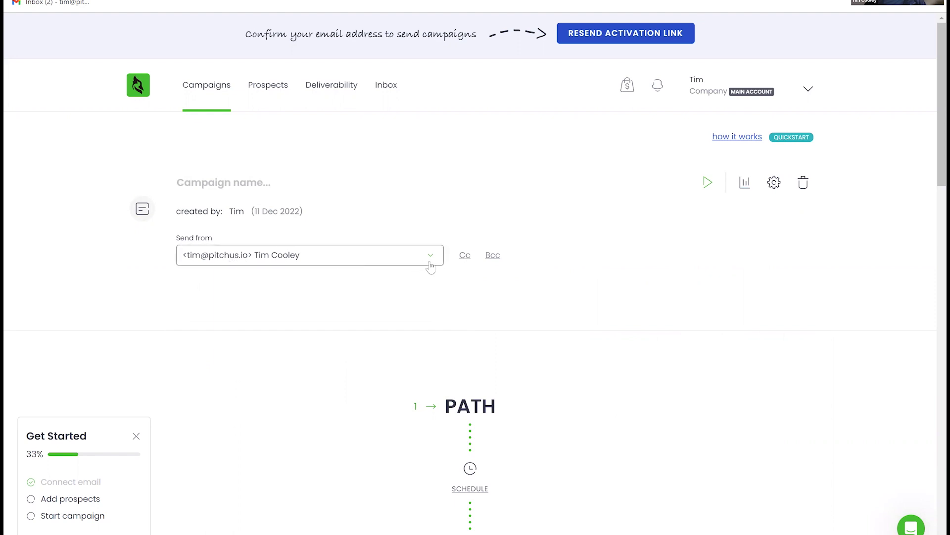
- Add the sender's own e-mail address as the campaign's Cc recipient
click(467, 264)
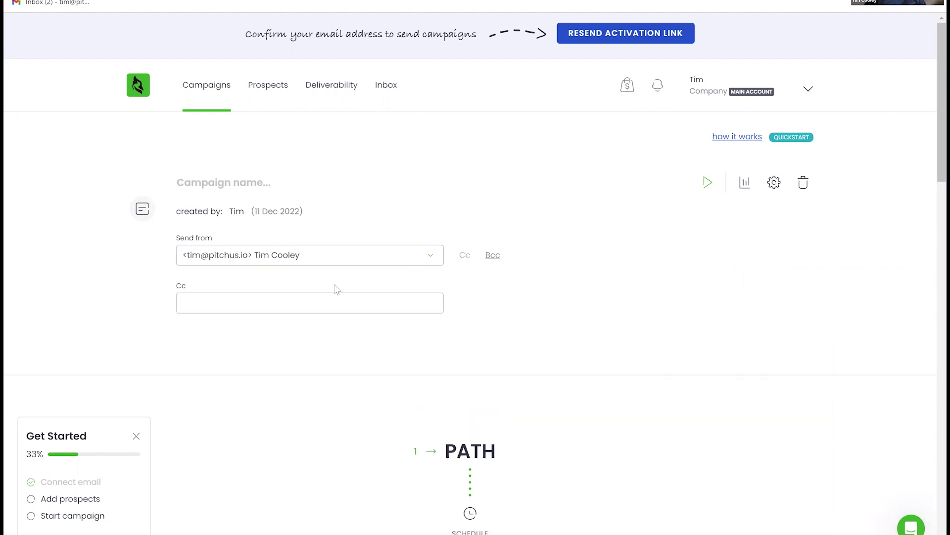
click(267, 300)
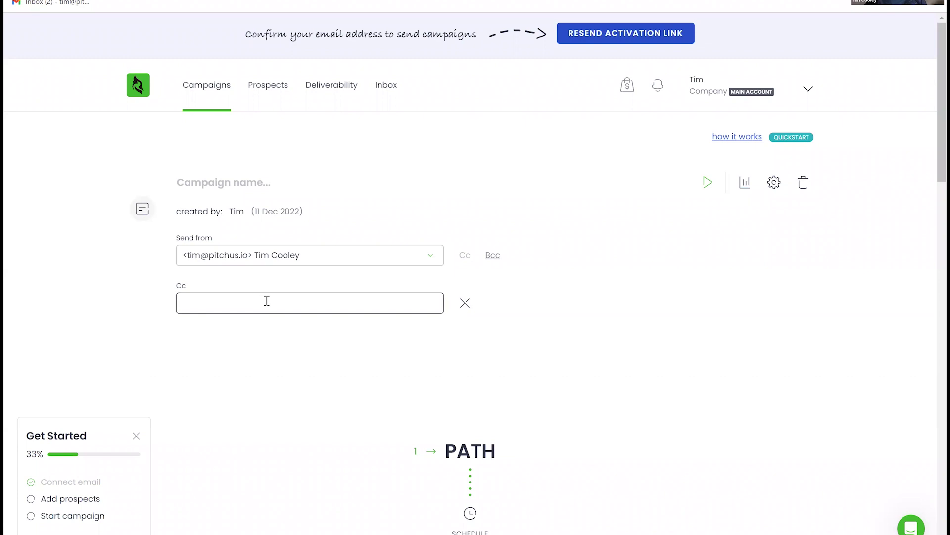
click(534, 317)
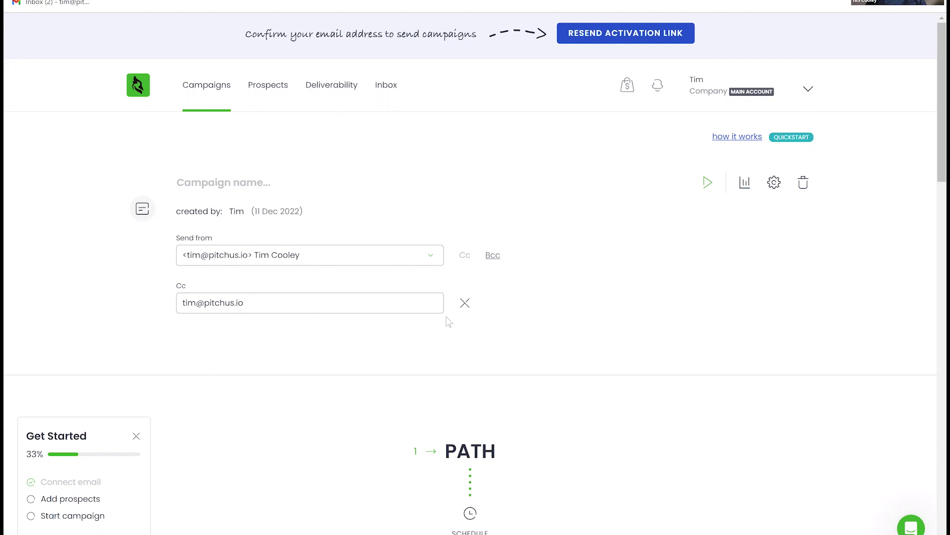
- Give the first email step the subject 'Email 1'
scroll(312, 287, down, 3)
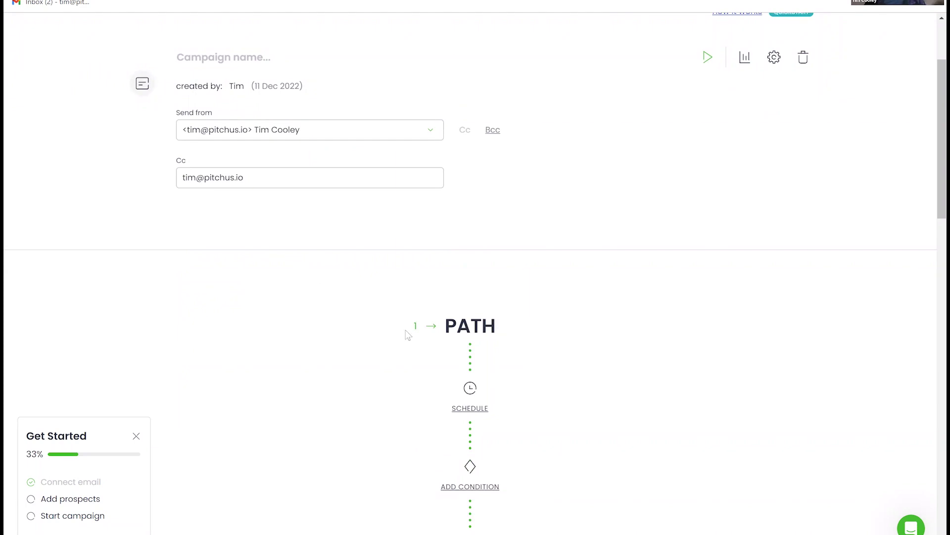
scroll(398, 329, down, 2)
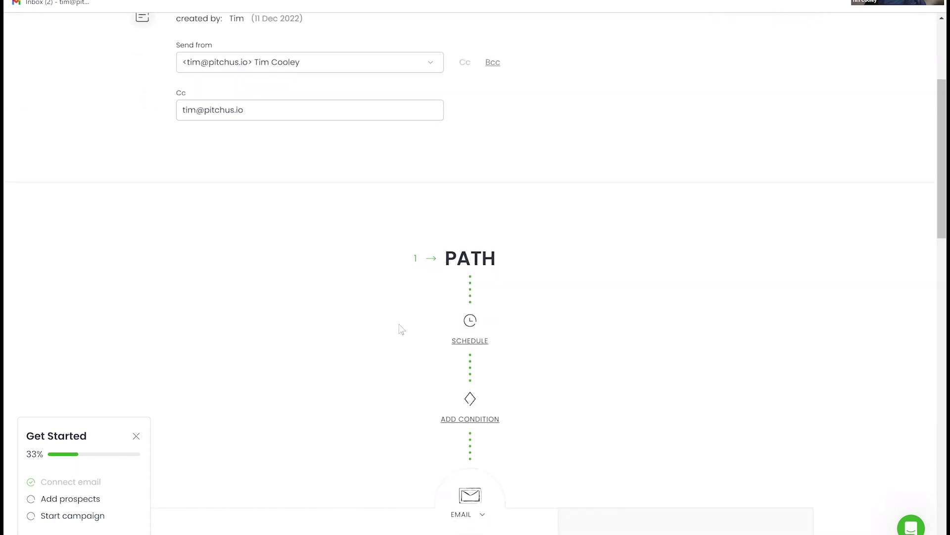
scroll(387, 317, down, 5)
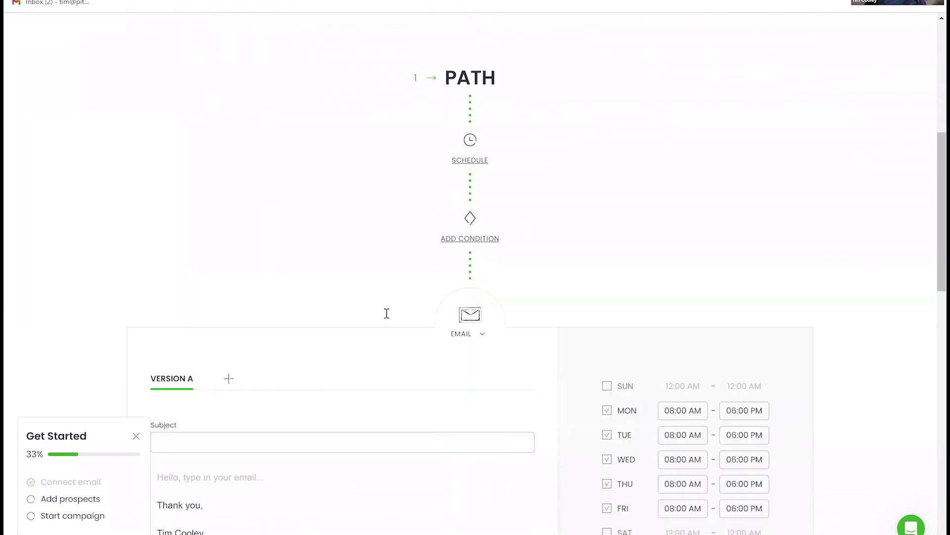
scroll(386, 312, down, 5)
click(206, 273)
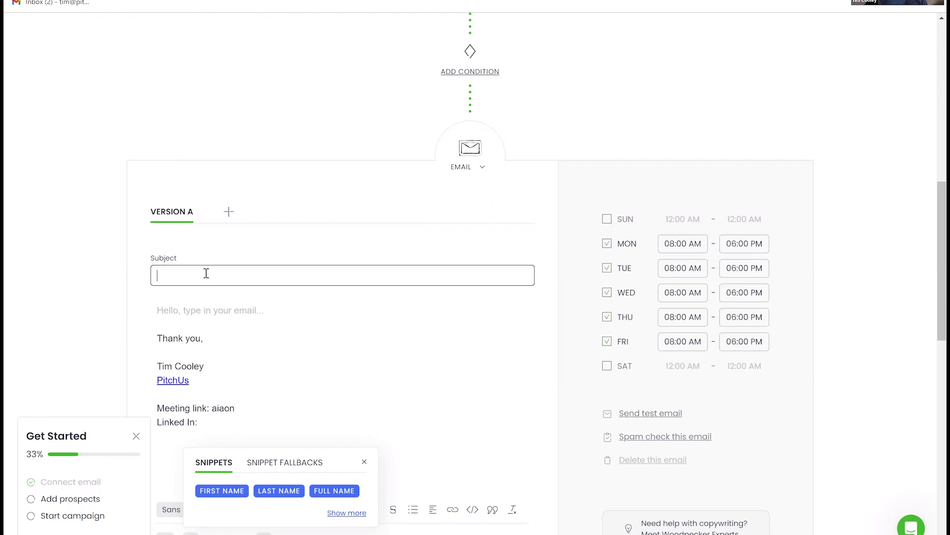
text(Email 1)
- Add a line of placeholder text above the signature in the first email's body
click(186, 321)
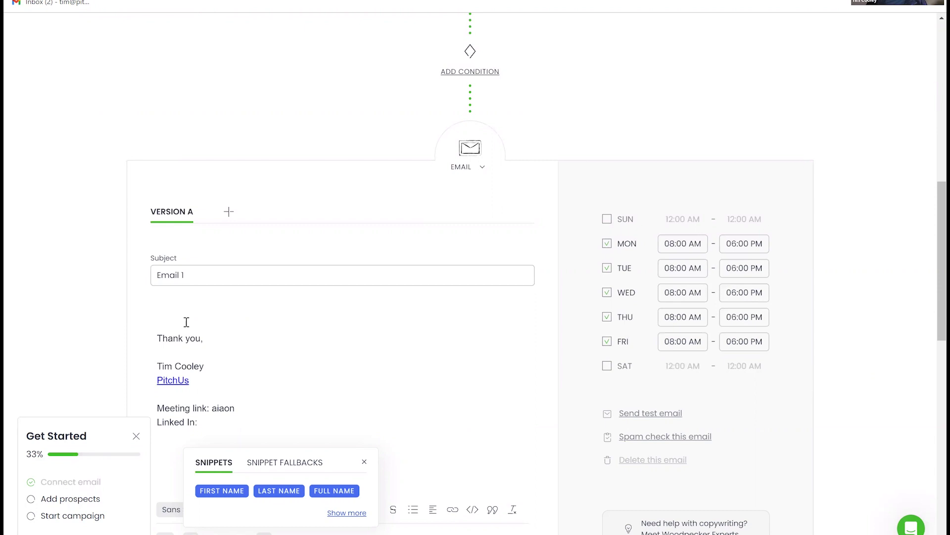
key(Return)
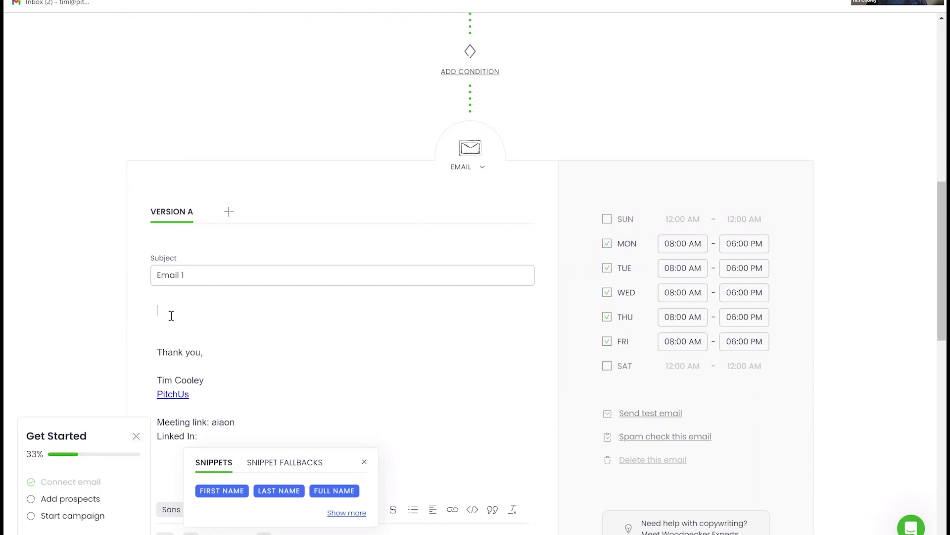
text(iajop ahwih avpah vaiw uvhpaiuvh awvuh)
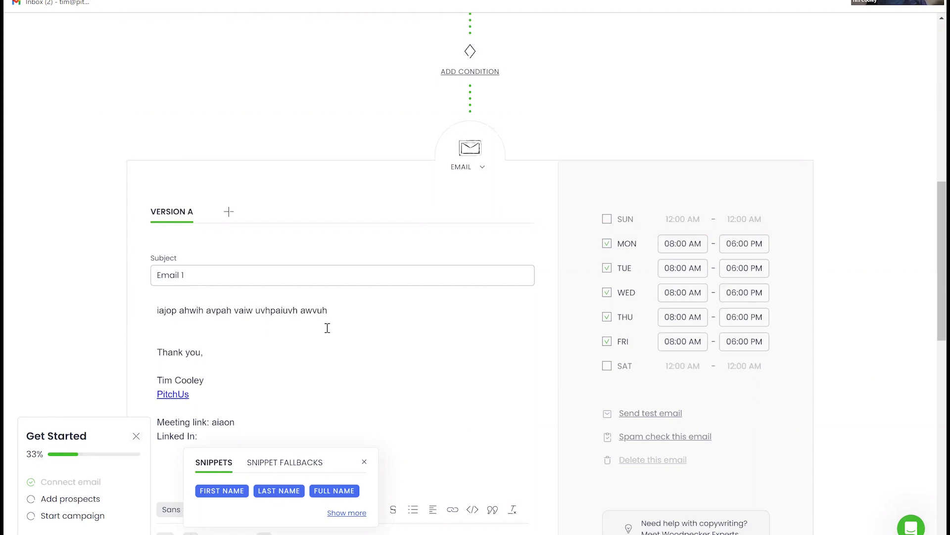
- Replace the filler line with a greeting, self-introduction and investment request, fixing the typos
triple_click(150, 311)
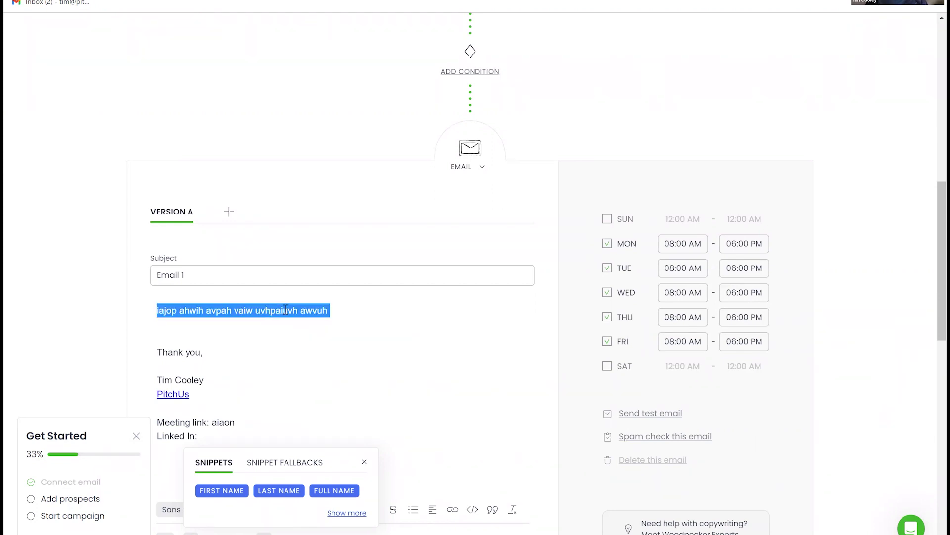
text(HI n)
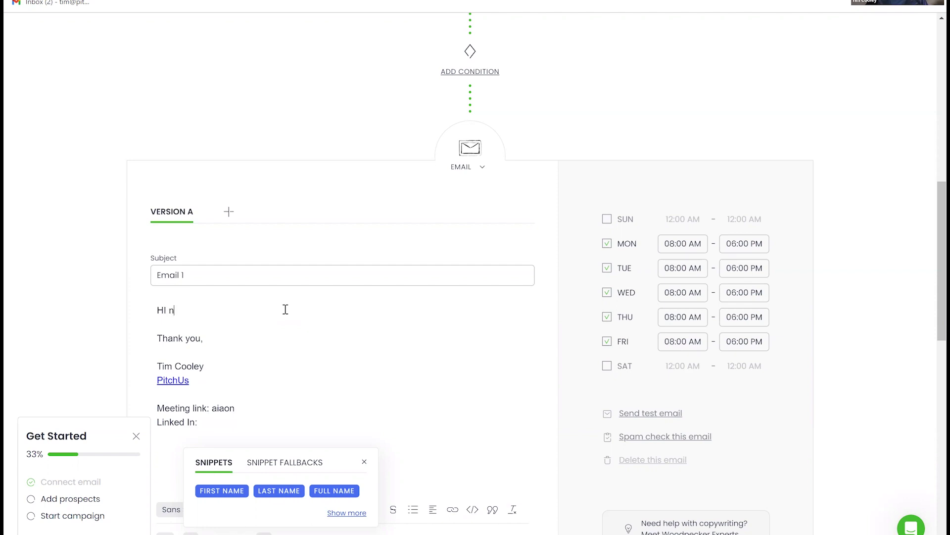
text(y name is Tim I would liek you to invest.)
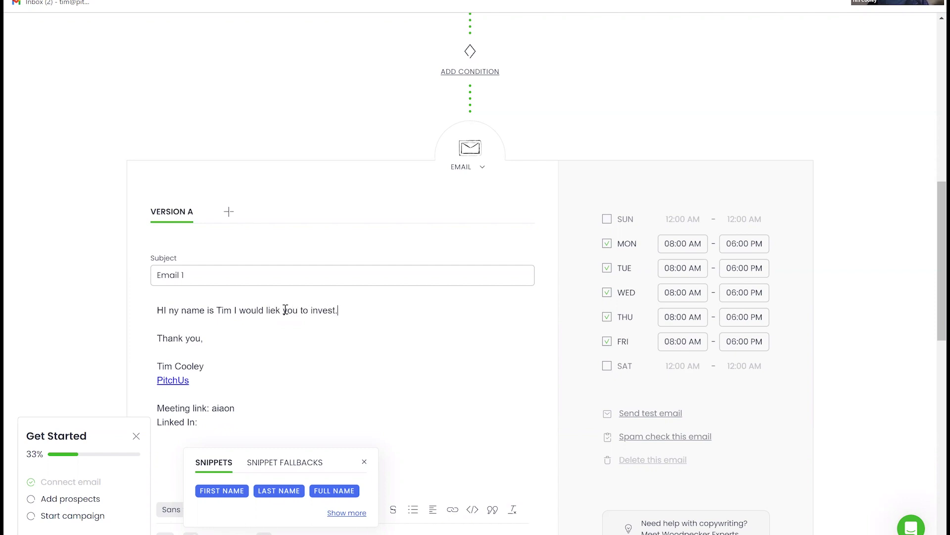
click(176, 312)
key(BackSpace)
text(,)
key(BackSpace)
key(BackSpace)
text(my)
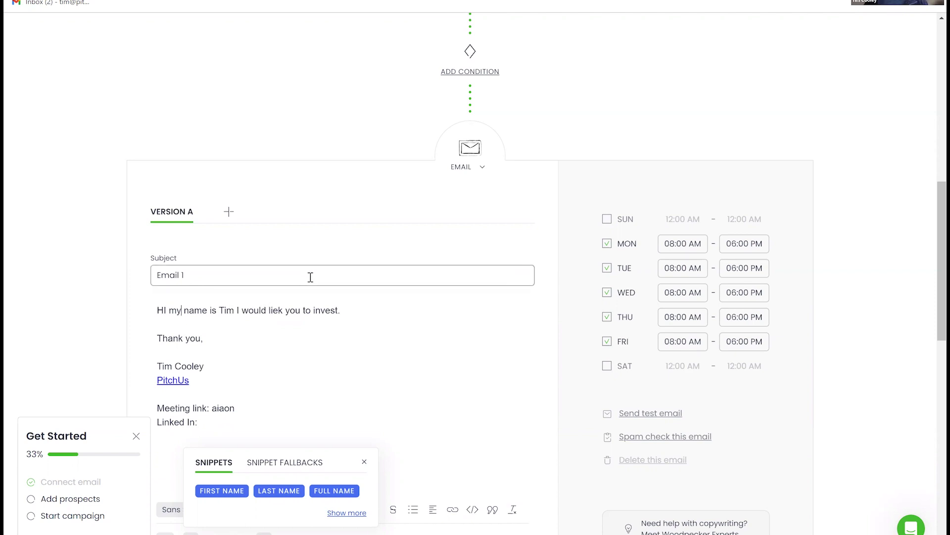
scroll(321, 272, down, 1)
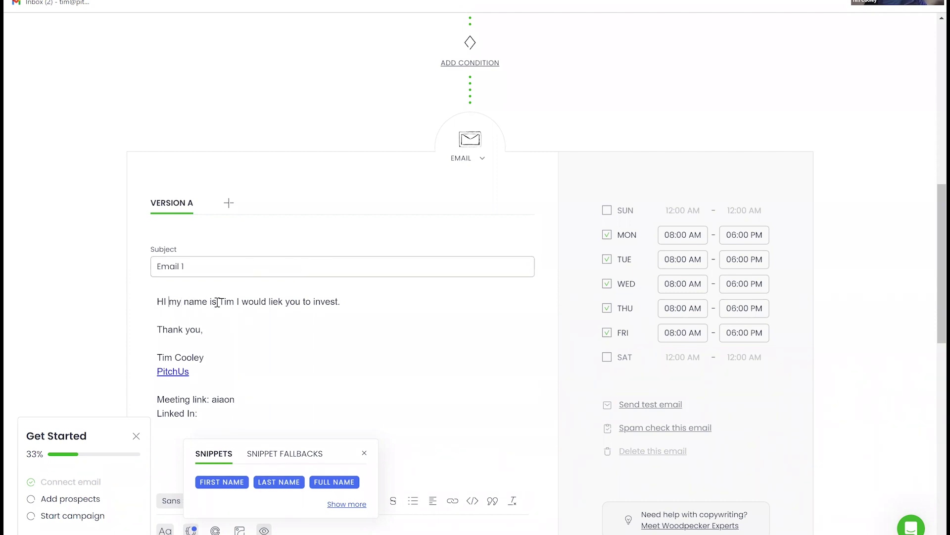
key(Left)
key(BackSpace)
text(i)
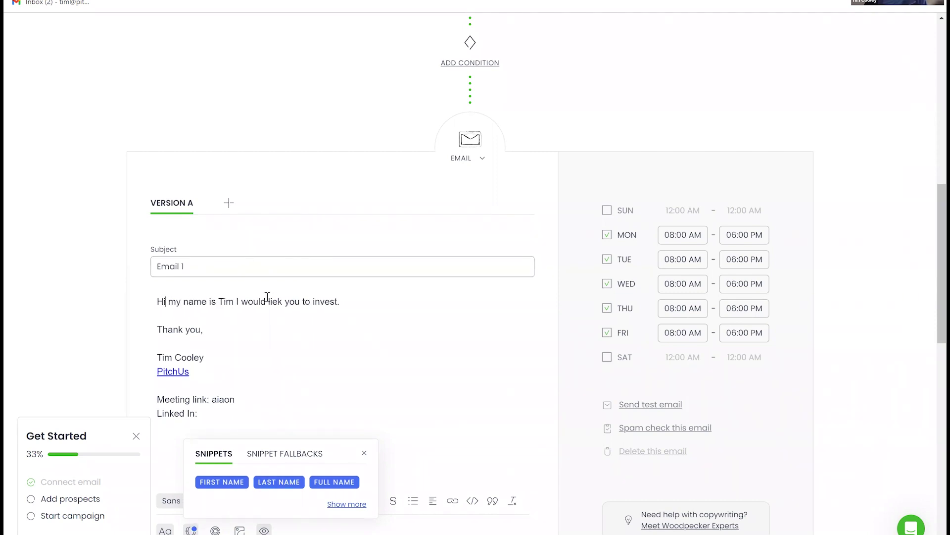
- Make the greeting 'Hi {{FIRST_NAME}},' and move the capitalised pitch onto its own line
scroll(270, 294, down, 1)
scroll(270, 294, down, 4)
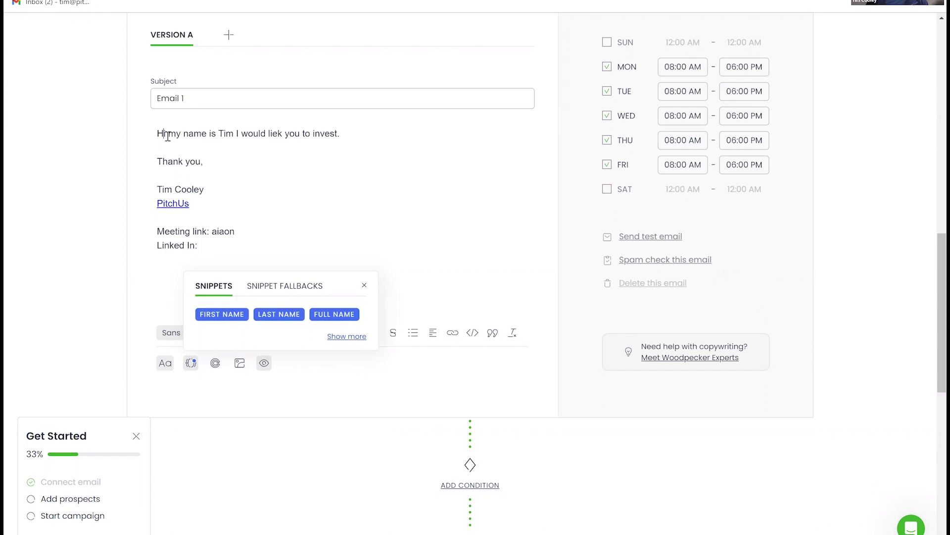
click(212, 315)
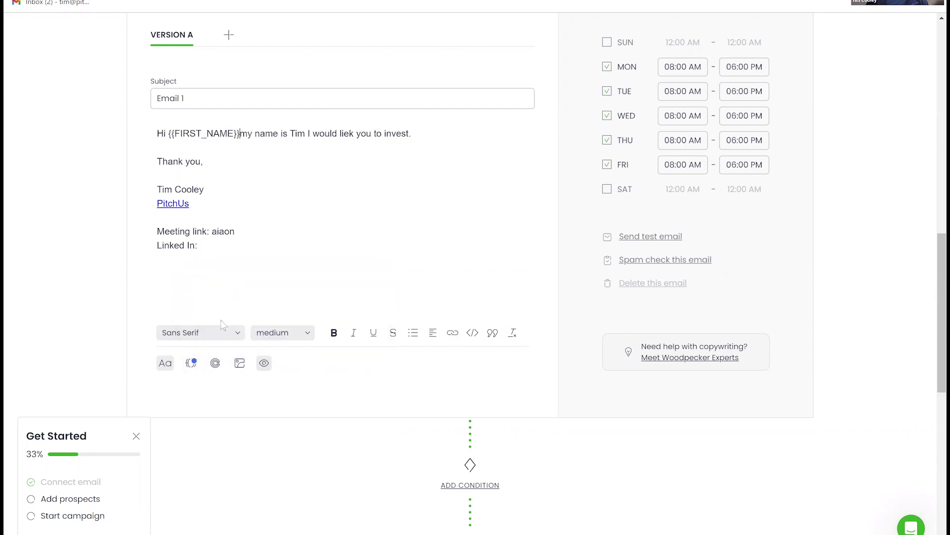
text(,)
key(Return)
key(Return)
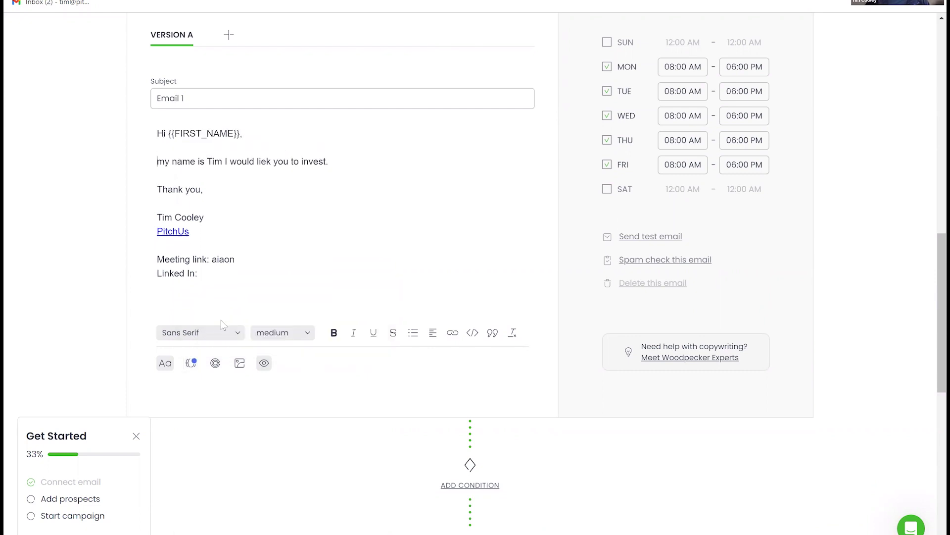
key(Delete)
text(M)
scroll(292, 276, down, 3)
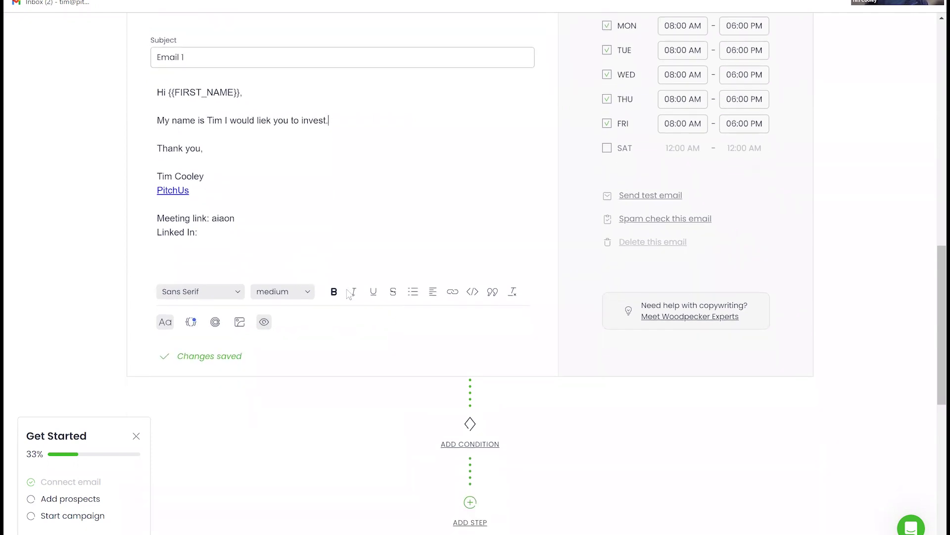
- Add a follow-up email after the first and give it the subject 'Email 2'
scroll(395, 307, down, 6)
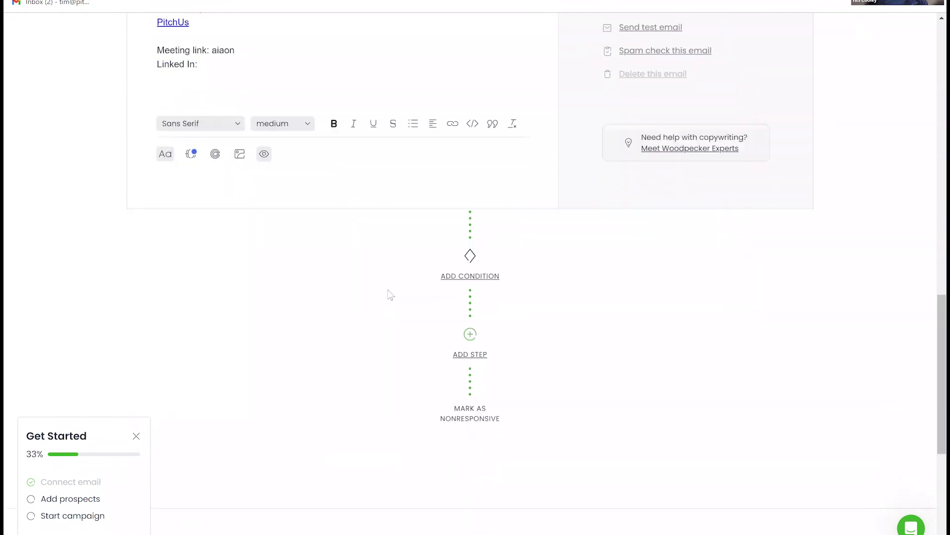
scroll(401, 307, down, 1)
scroll(420, 296, up, 4)
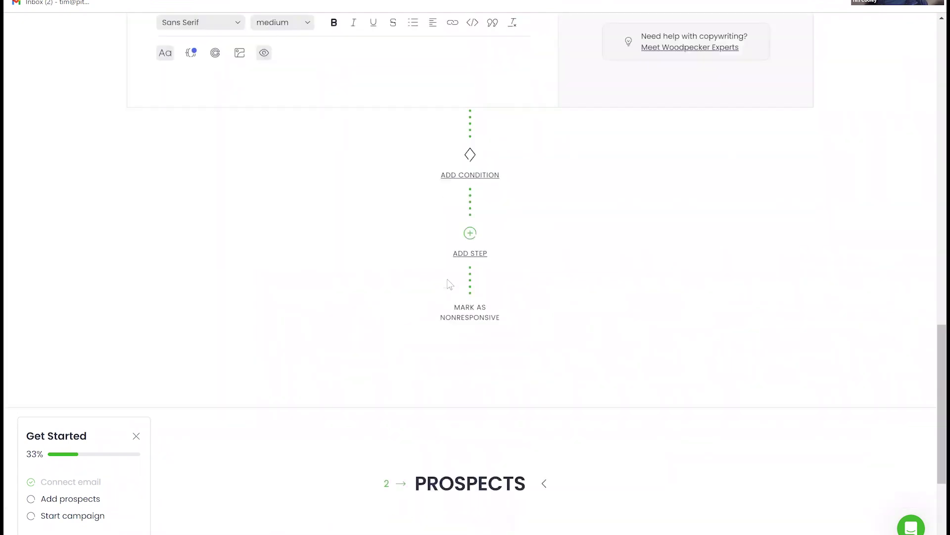
click(469, 254)
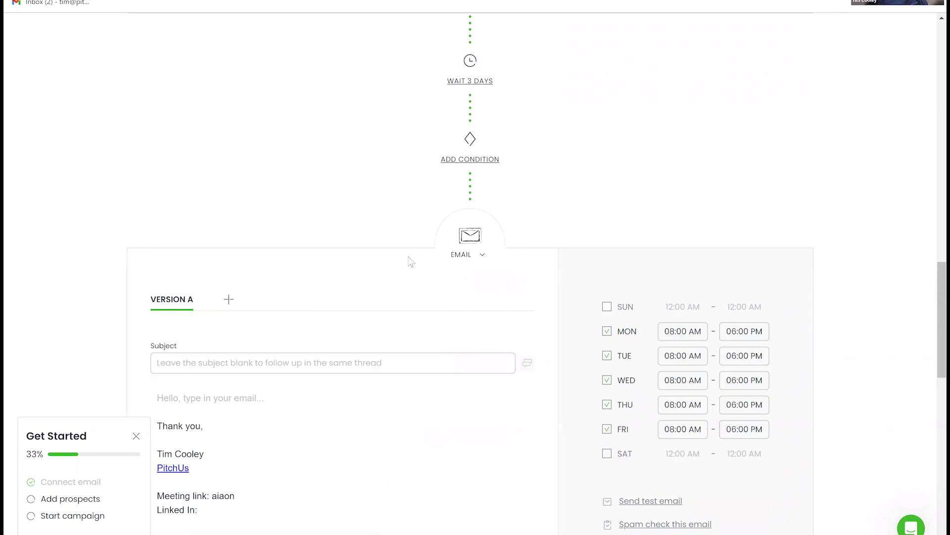
scroll(403, 251, up, 3)
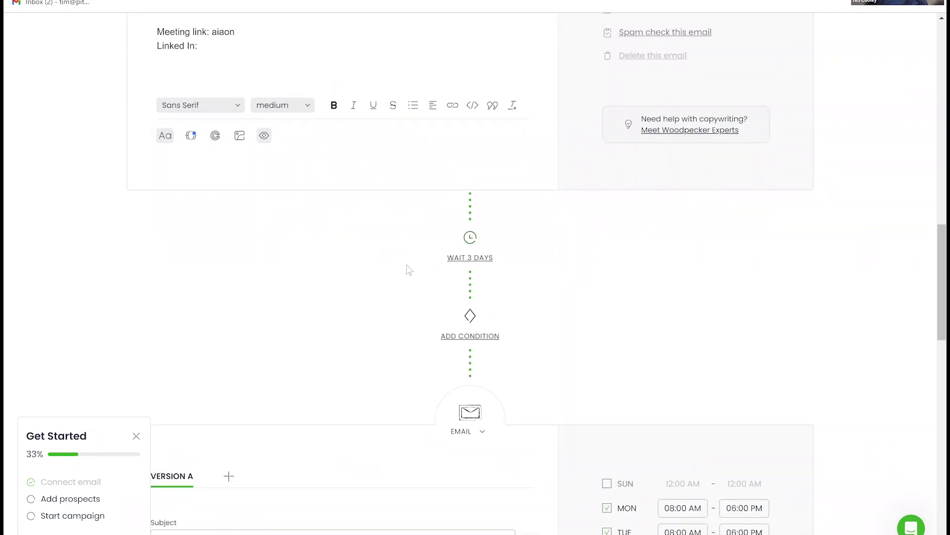
scroll(438, 285, down, 8)
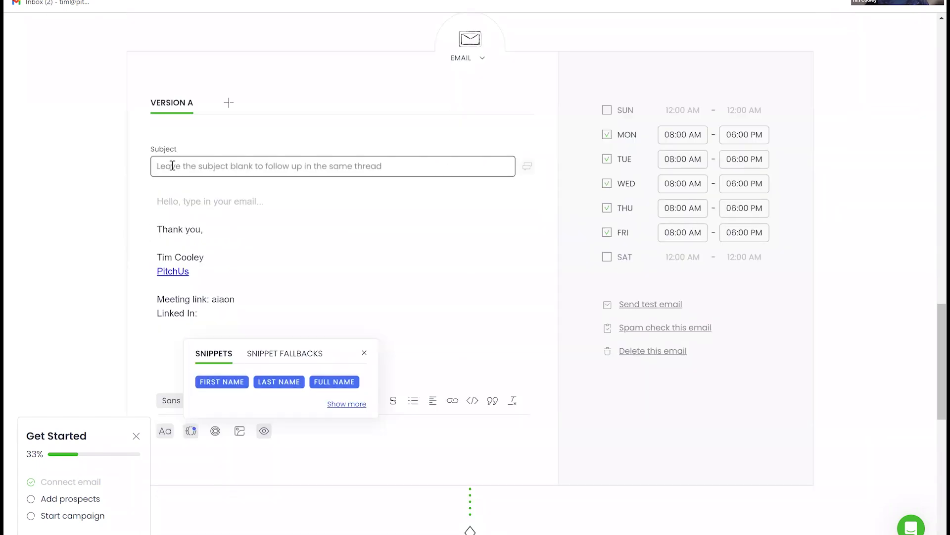
click(173, 166)
text(Email 2)
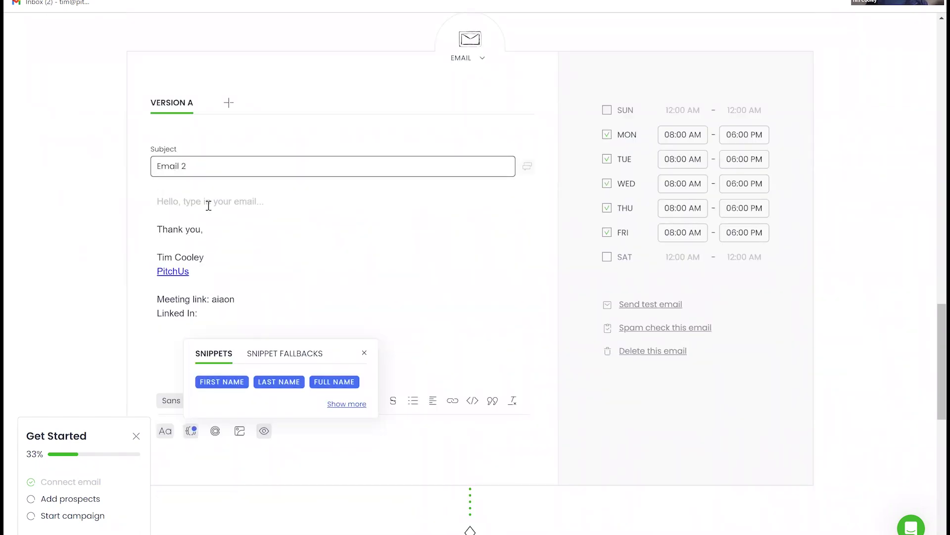
- Type a placeholder line into the second email's body, ending with a new line
click(192, 211)
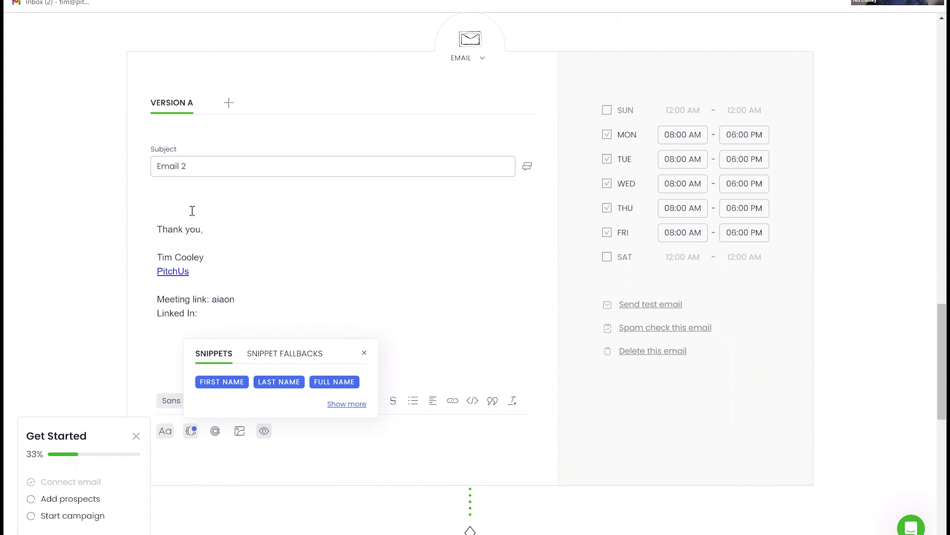
text(oweuhf piU FGOefg oQY FGO efgoE YFGOueyfg)
key(Return)
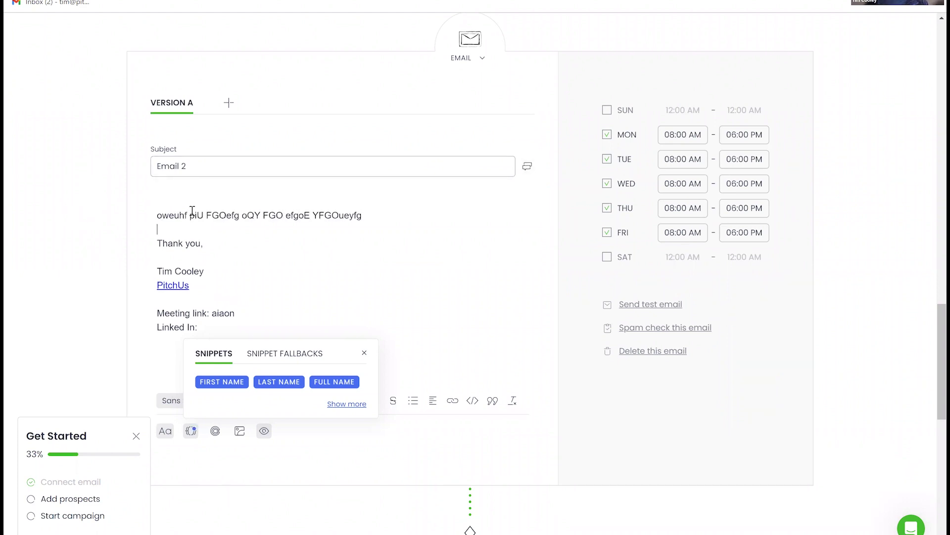
scroll(425, 287, down, 6)
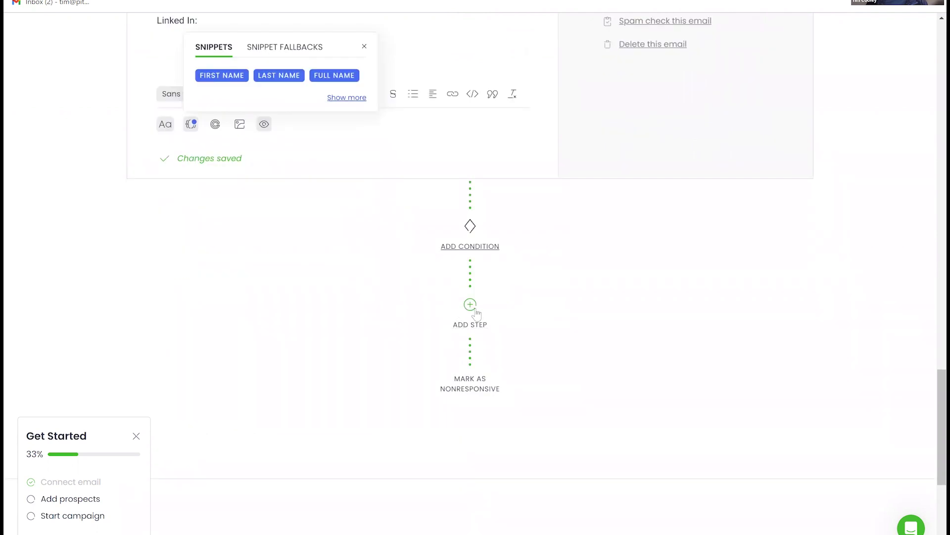
- Add a third email step with the subject 'Email 3' and a placeholder body line
click(470, 304)
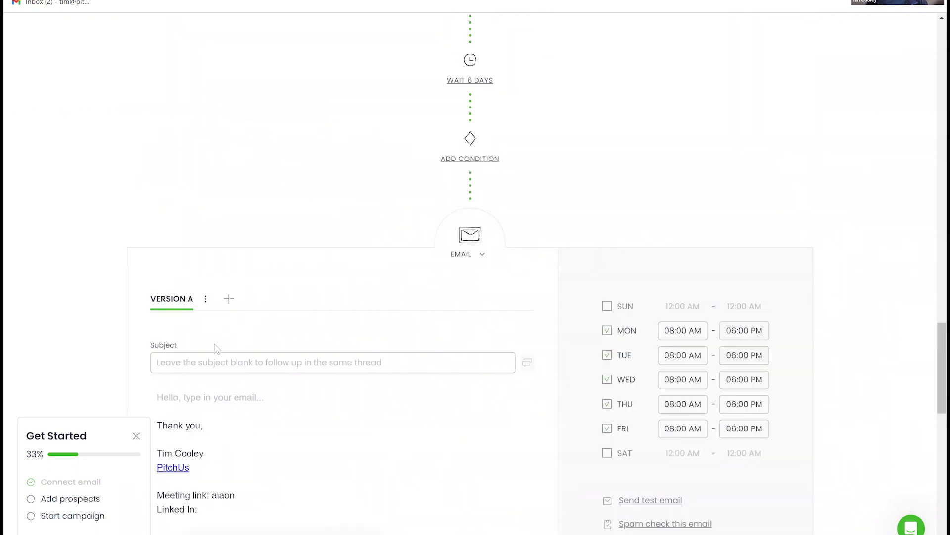
click(211, 362)
text(Email 3)
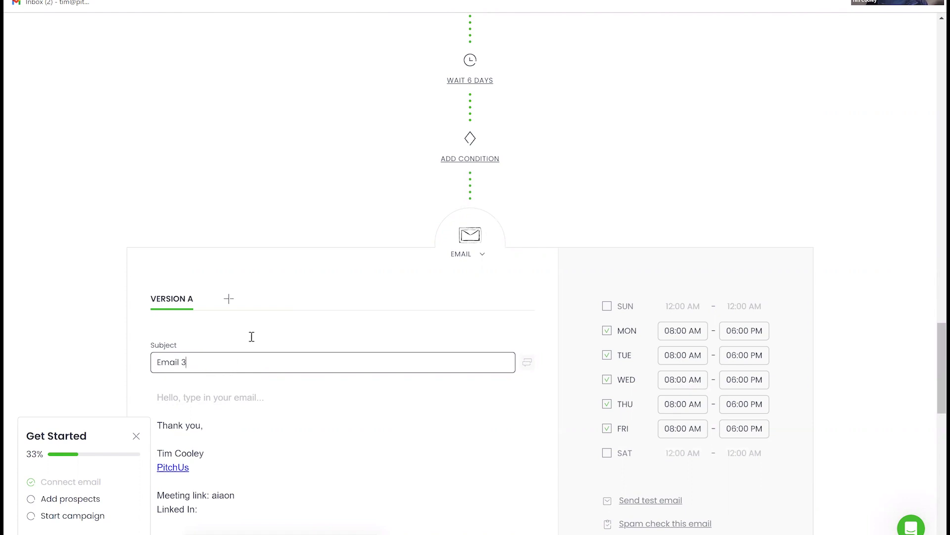
scroll(250, 335, down, 2)
click(177, 279)
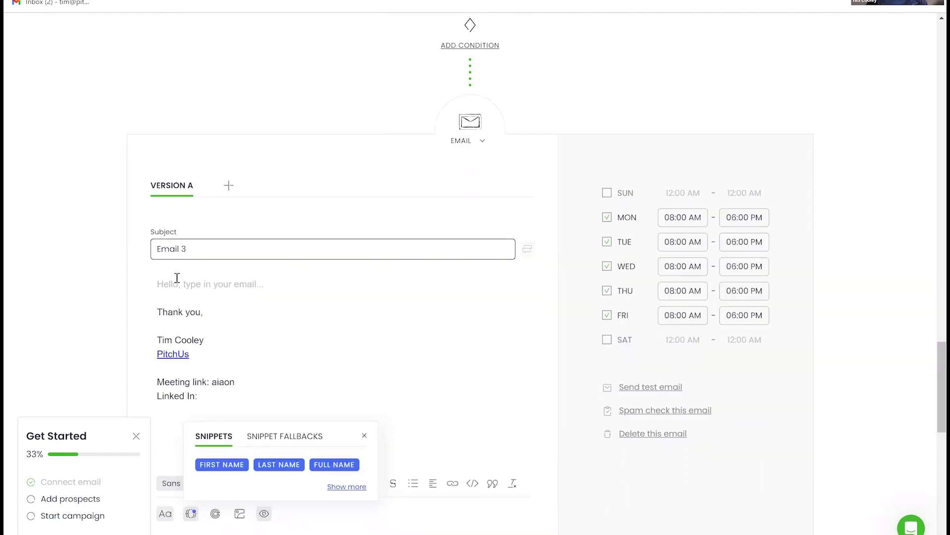
text(EF'OHu fpFH Olfg oFG)
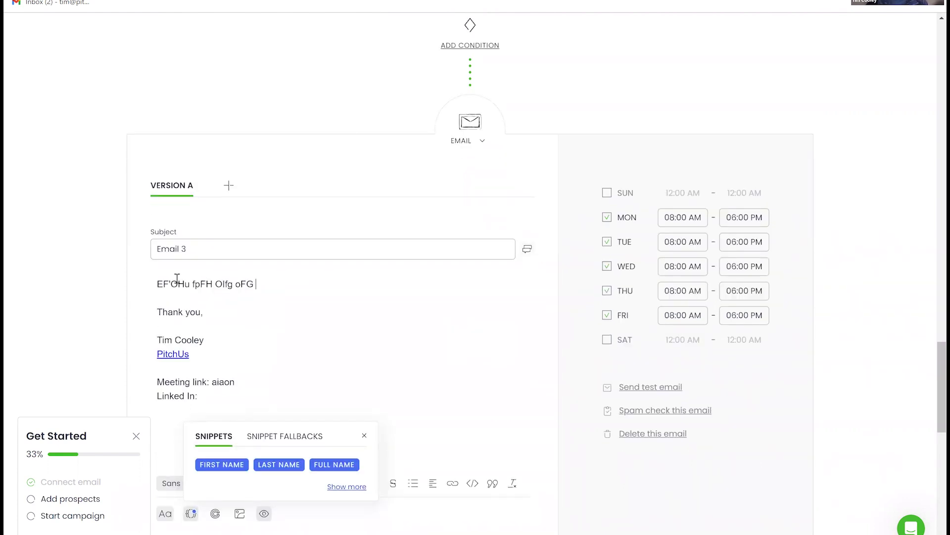
- Scroll through the sequence to review Email 1 and the 3-day wait after it
scroll(247, 282, down, 5)
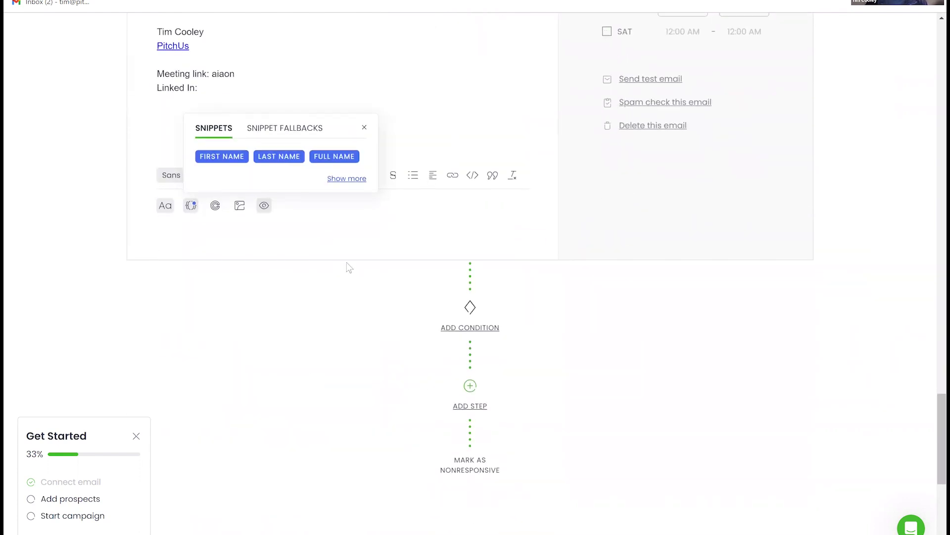
scroll(414, 252, up, 3)
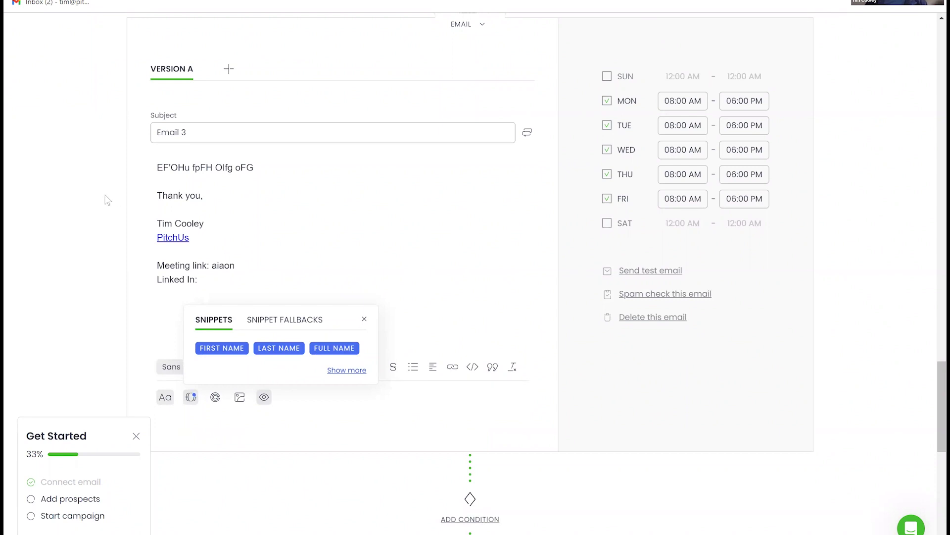
scroll(106, 200, down, 3)
scroll(115, 193, up, 8)
scroll(115, 192, up, 20)
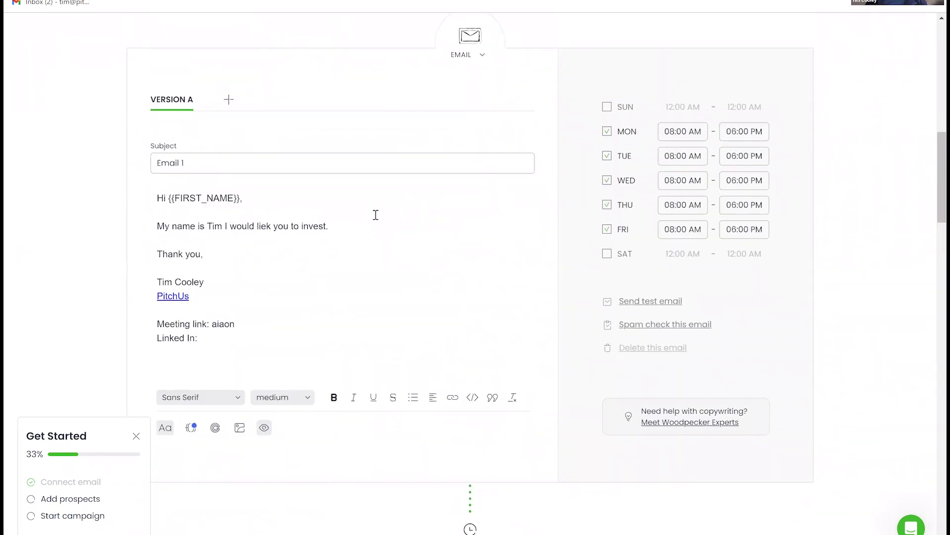
scroll(443, 271, down, 5)
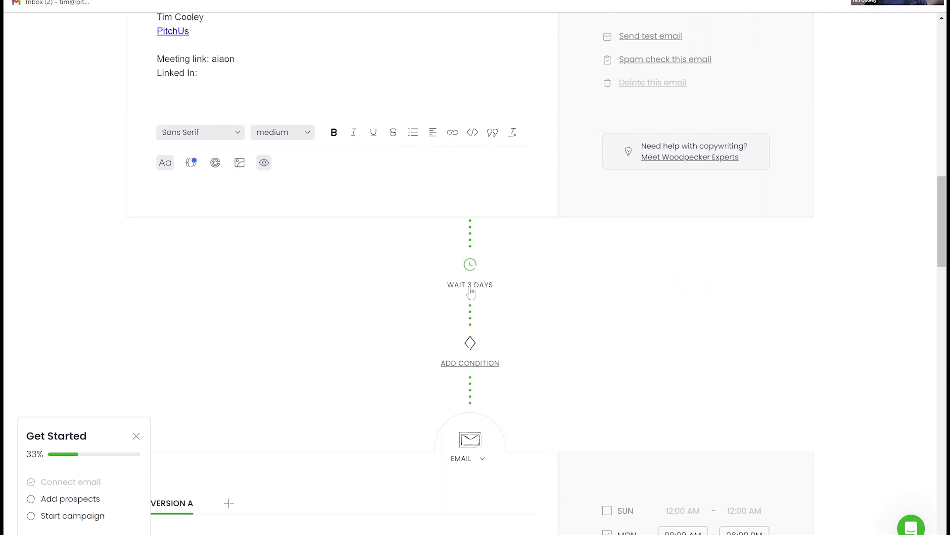
- Change the wait before Email 2 from 3 days to 8 days
click(470, 286)
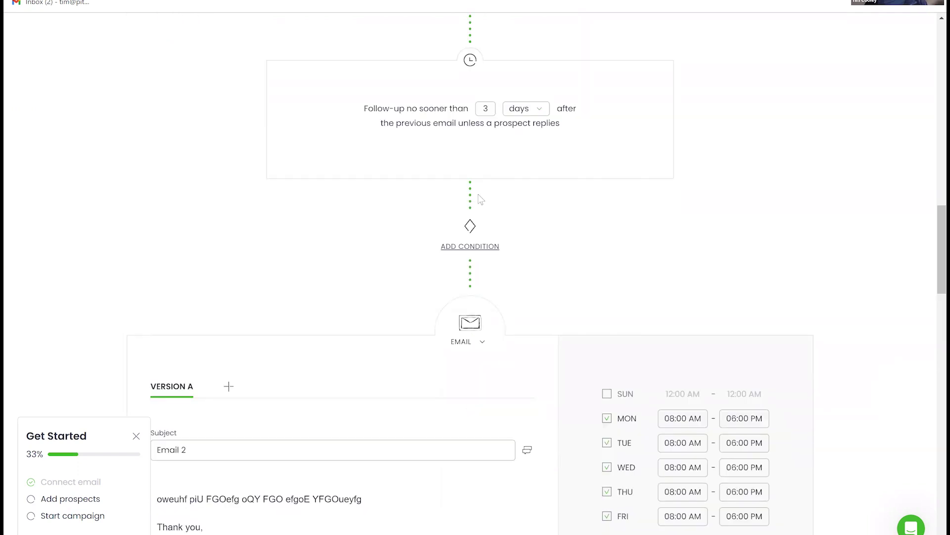
double_click(485, 109)
text(7)
double_click(493, 110)
key(BackSpace)
text(8)
double_click(490, 110)
text(3)
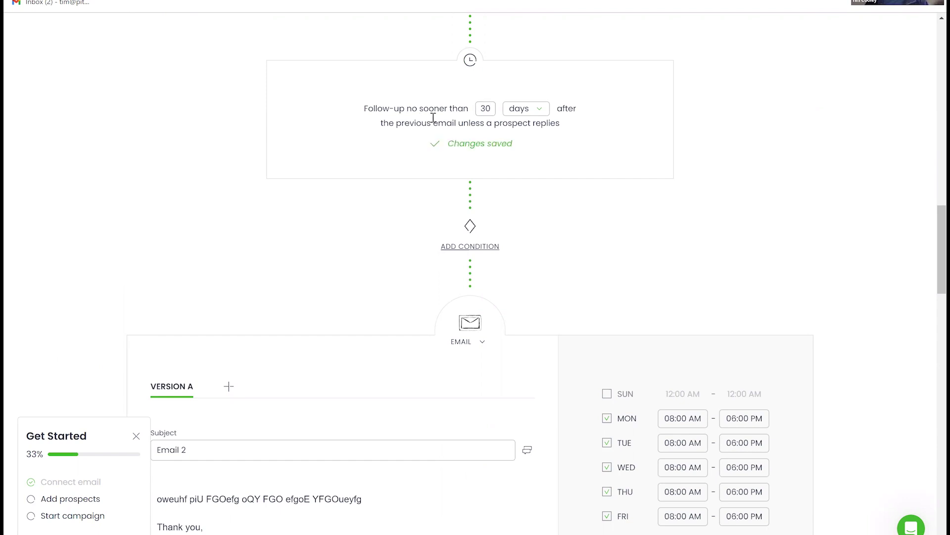
double_click(485, 108)
text(8)
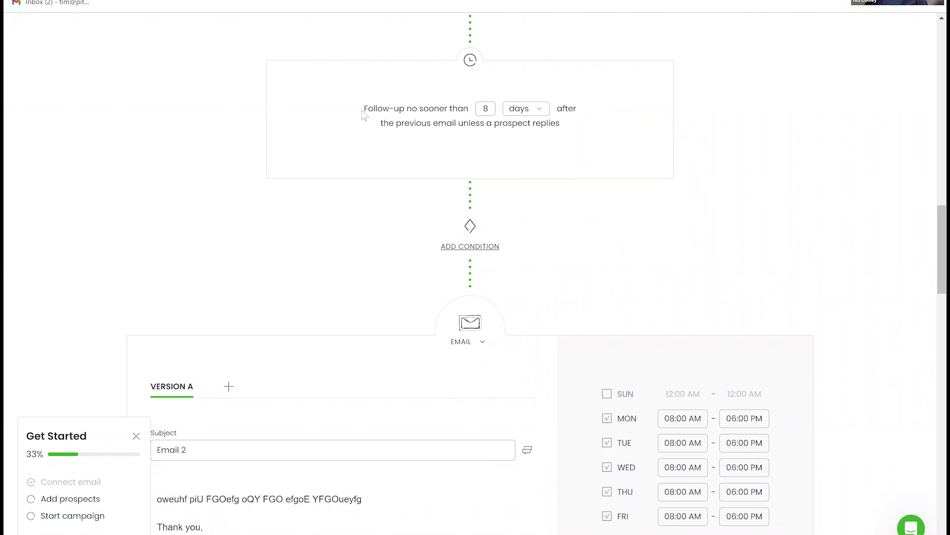
- Scroll through the sequence down to the 6-day wait below Email 2
scroll(361, 110, up, 6)
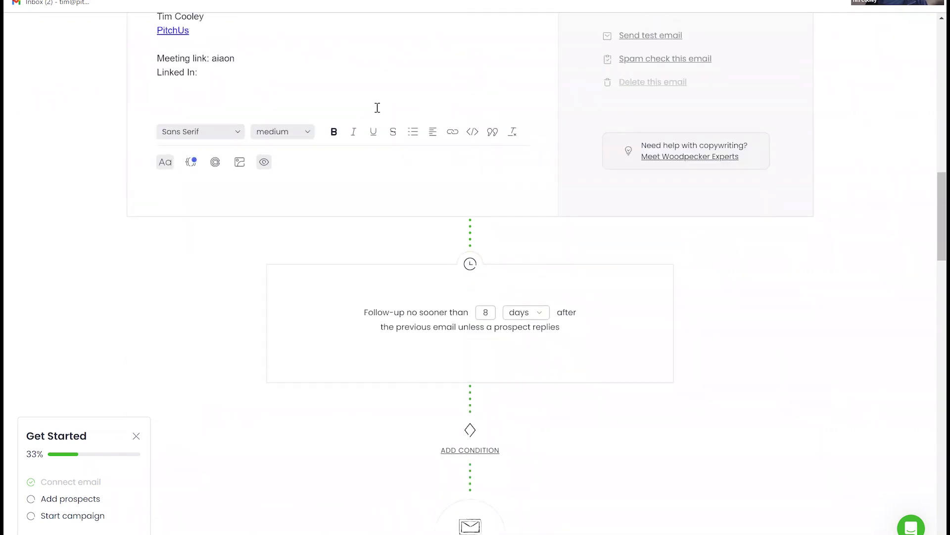
scroll(445, 132, up, 6)
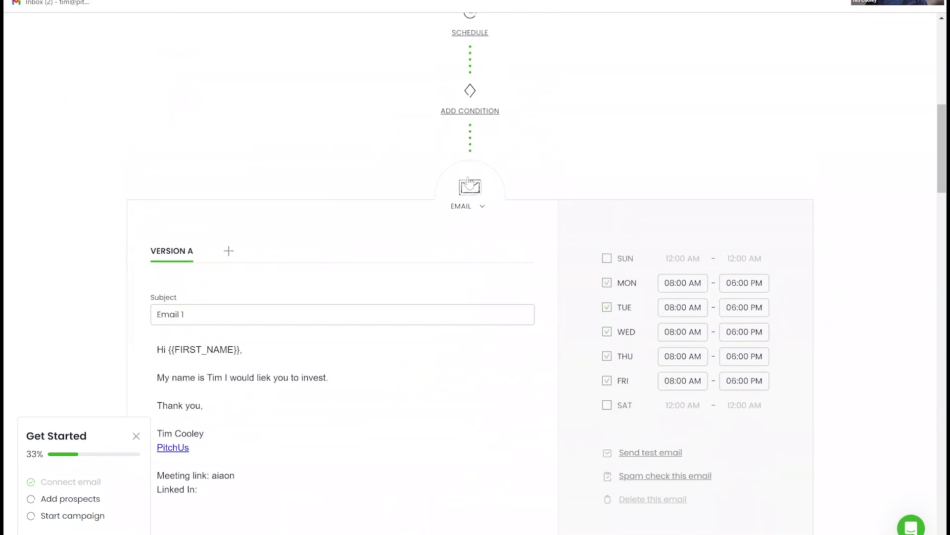
scroll(420, 237, down, 5)
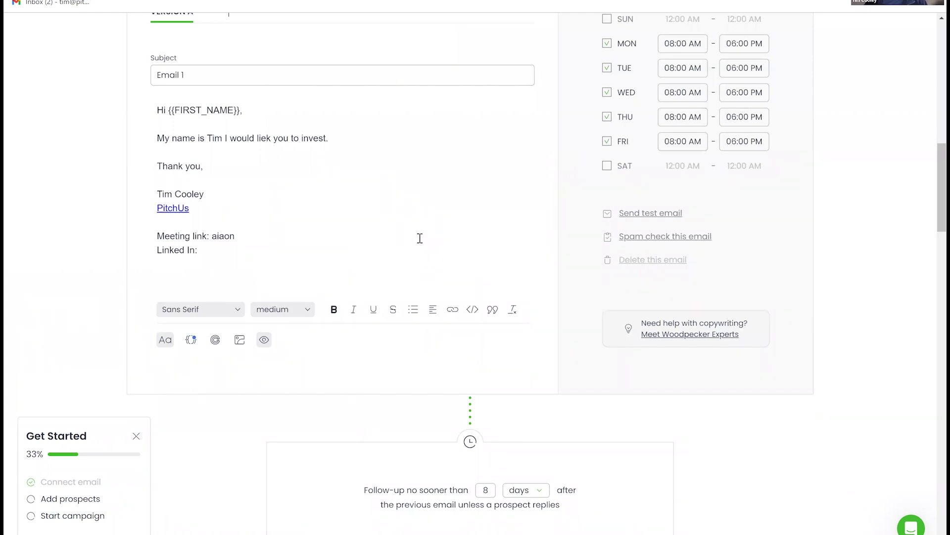
scroll(539, 245, up, 9)
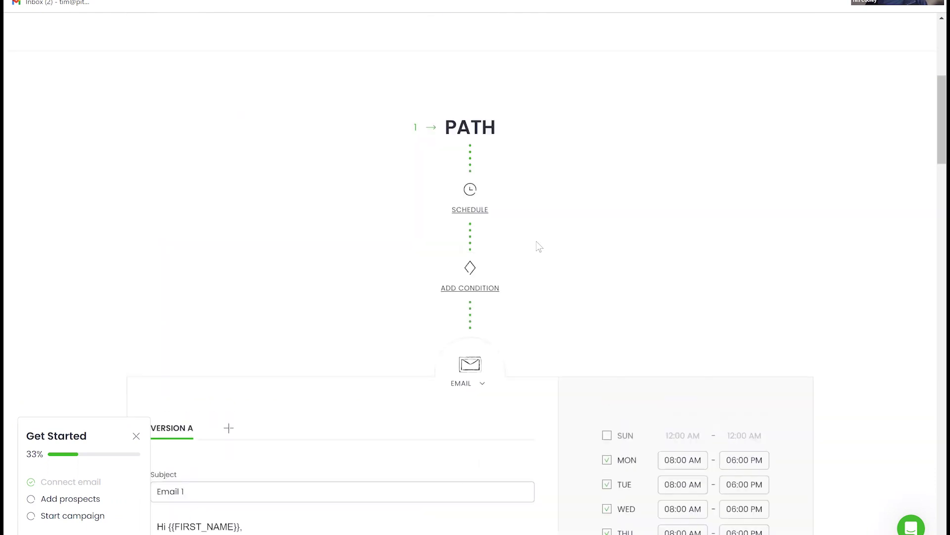
scroll(517, 272, down, 4)
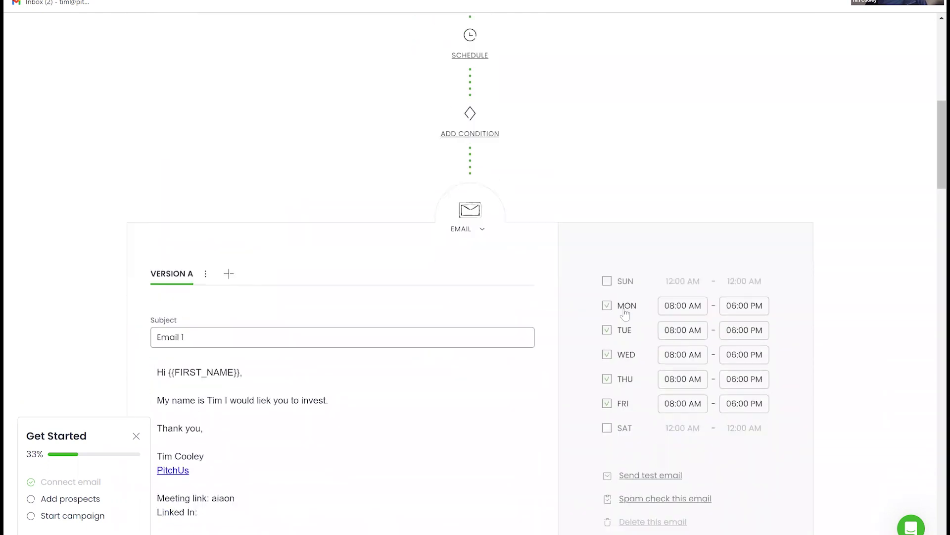
scroll(544, 304, down, 8)
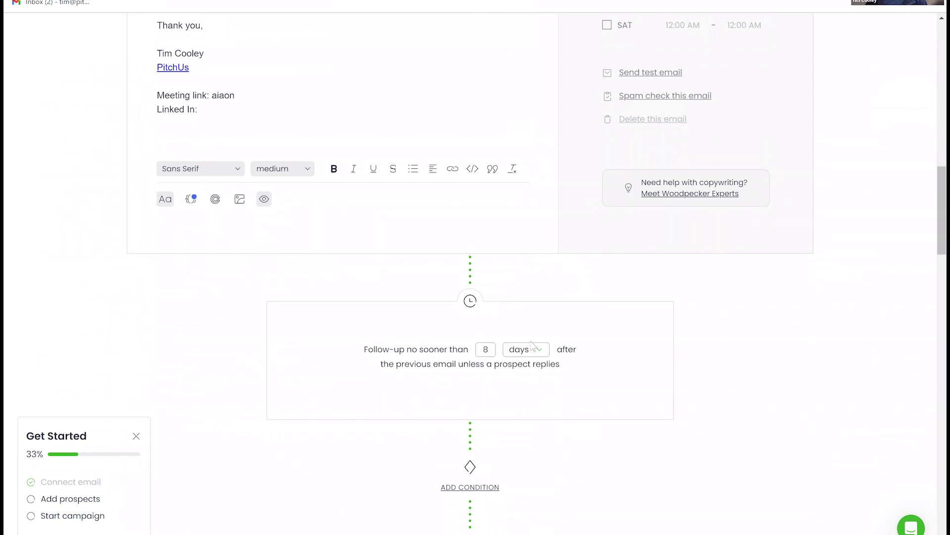
scroll(473, 330, down, 9)
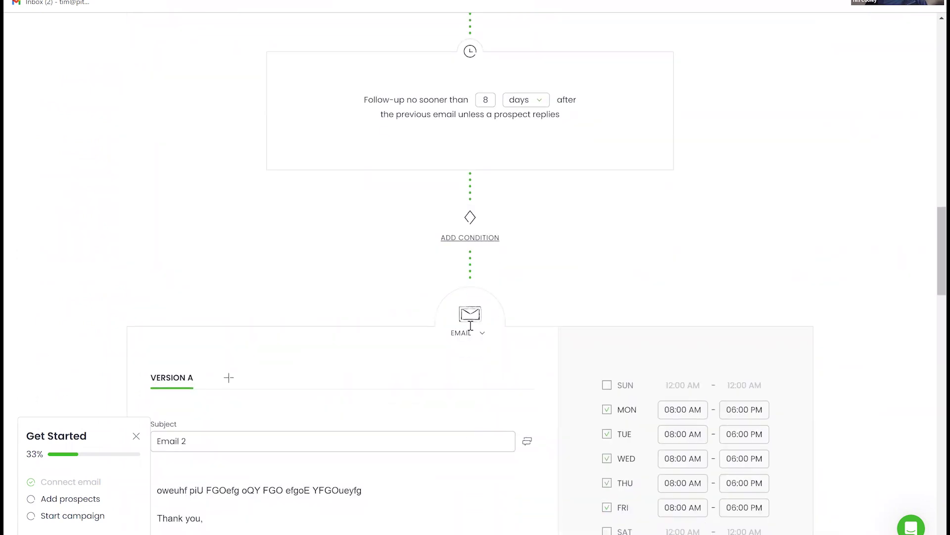
scroll(470, 325, down, 7)
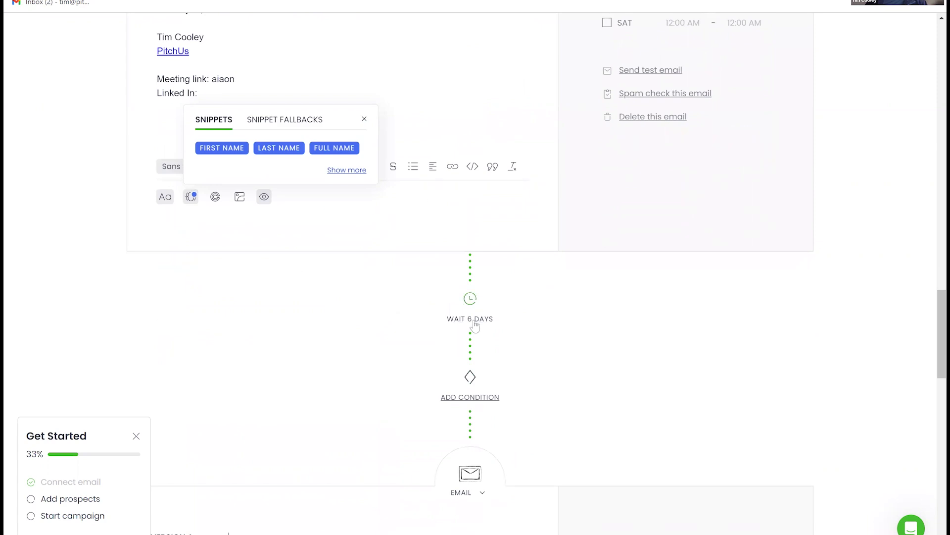
- Set the wait before Email 3 to 8 days and confirm it
click(467, 319)
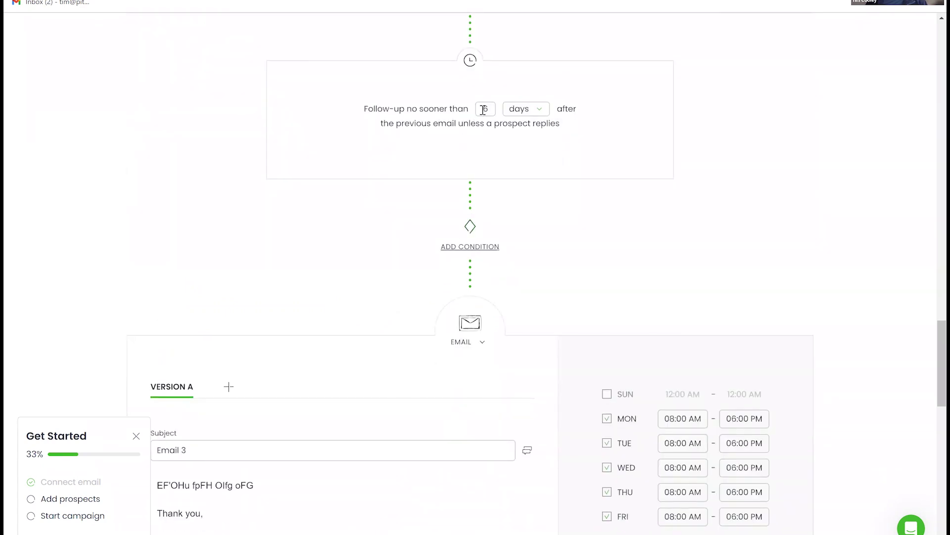
text(8)
click(618, 169)
scroll(615, 174, up, 12)
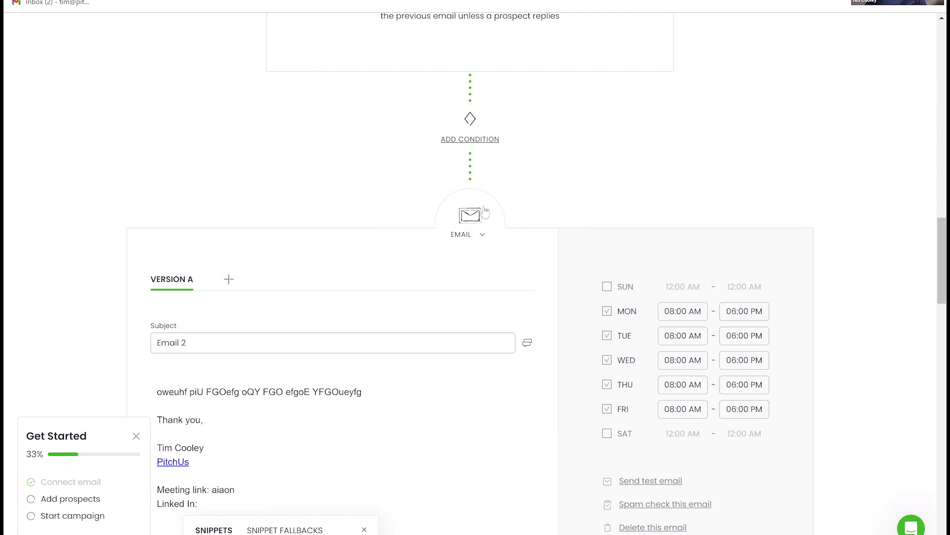
scroll(481, 210, up, 3)
scroll(483, 212, up, 8)
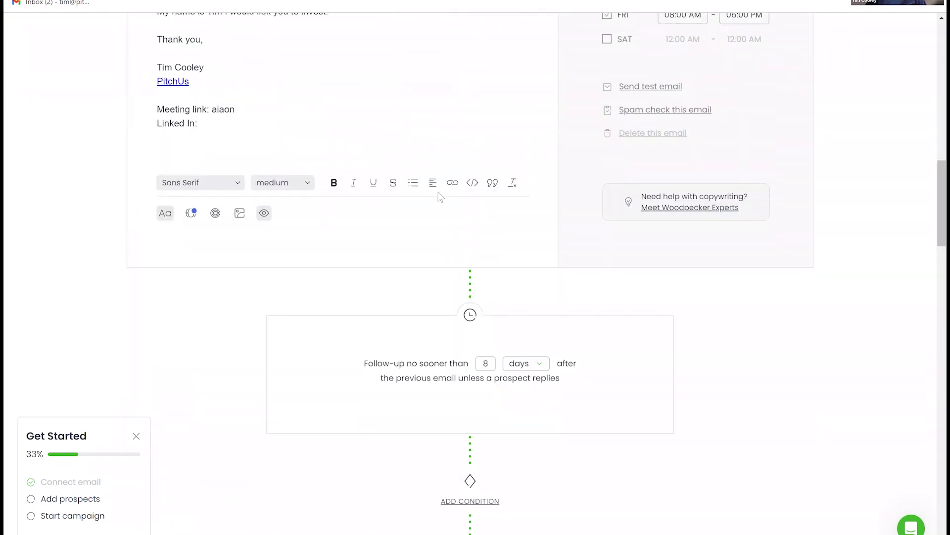
scroll(438, 193, up, 2)
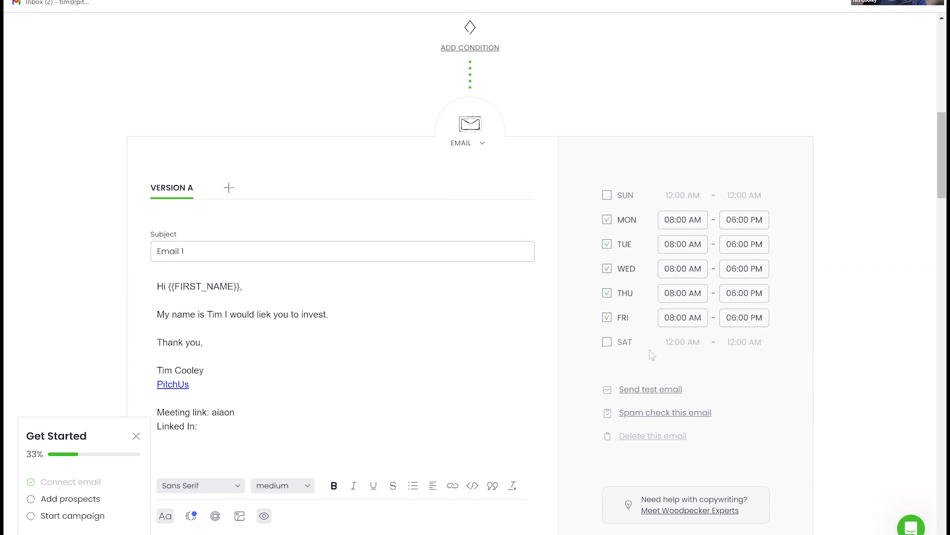
click(606, 244)
click(607, 269)
click(607, 293)
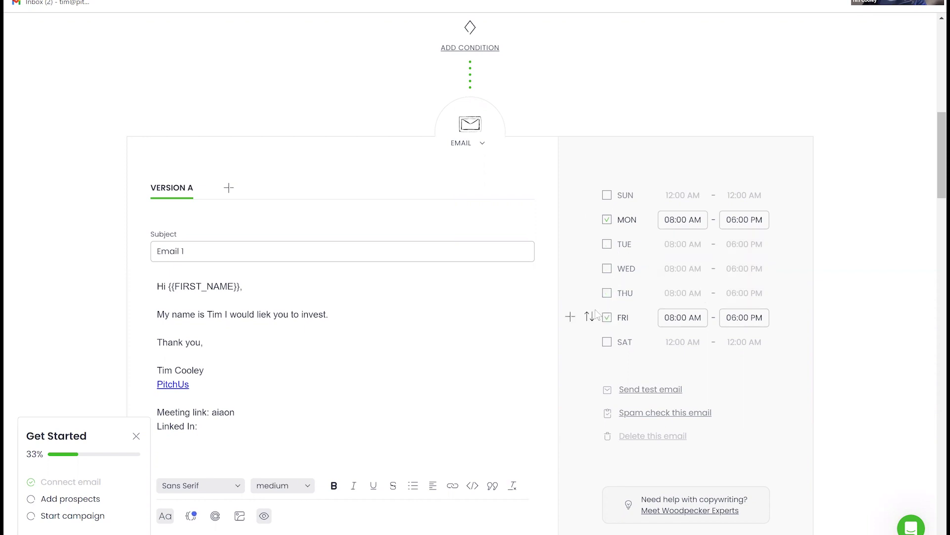
click(607, 317)
scroll(594, 309, down, 15)
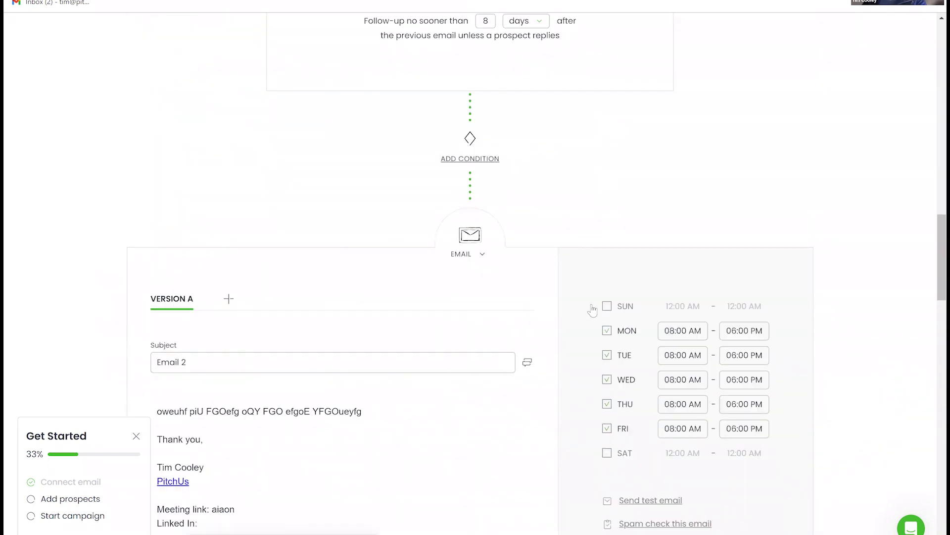
click(607, 237)
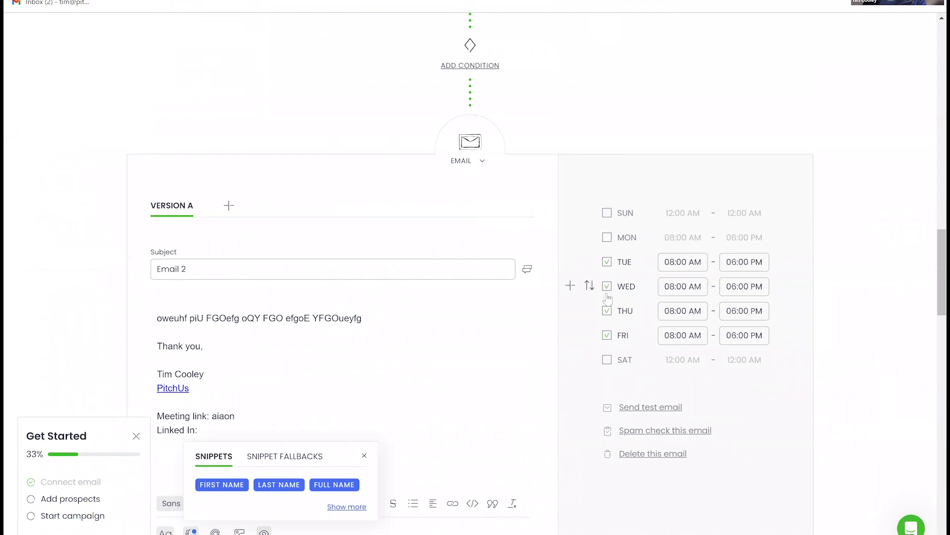
click(607, 286)
click(607, 310)
click(607, 334)
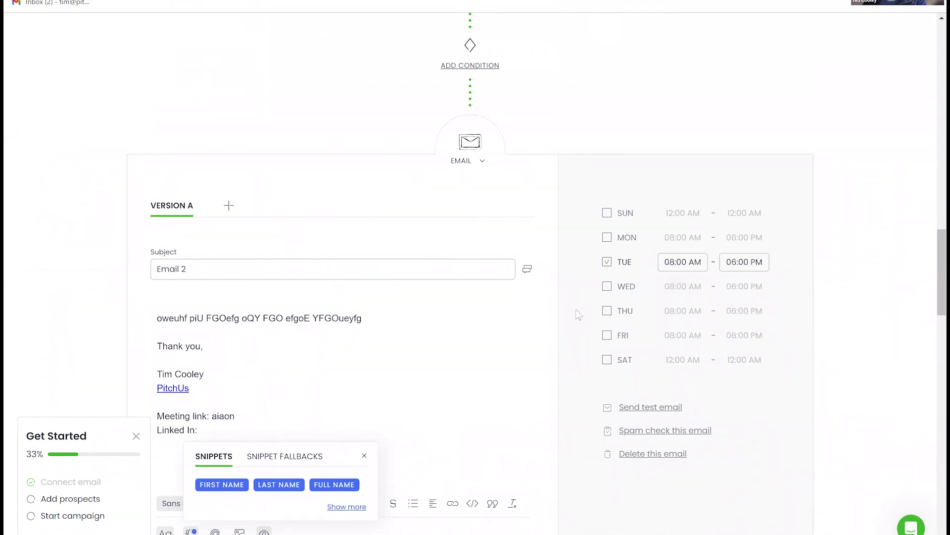
scroll(576, 309, down, 5)
scroll(578, 309, down, 8)
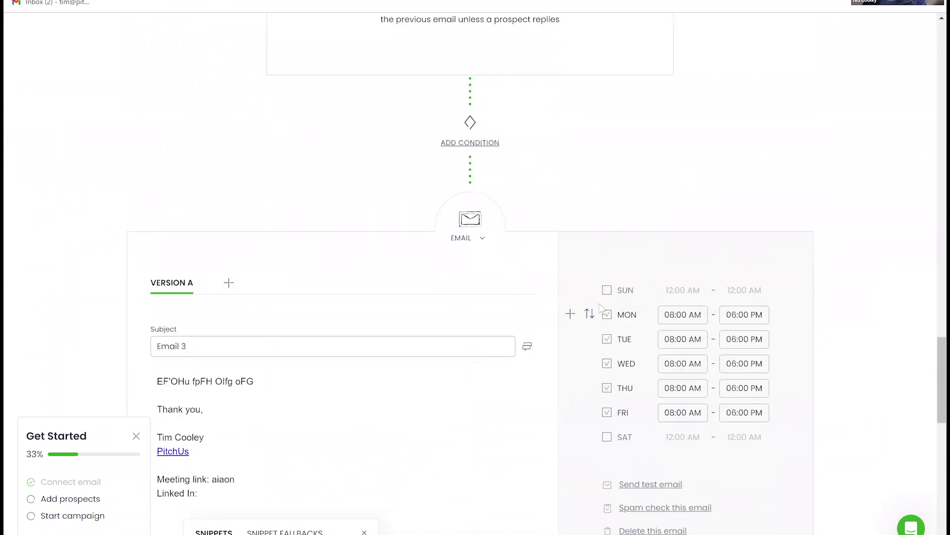
scroll(599, 304, up, 3)
scroll(599, 305, up, 10)
click(607, 183)
click(607, 232)
click(607, 257)
click(607, 281)
scroll(585, 263, up, 10)
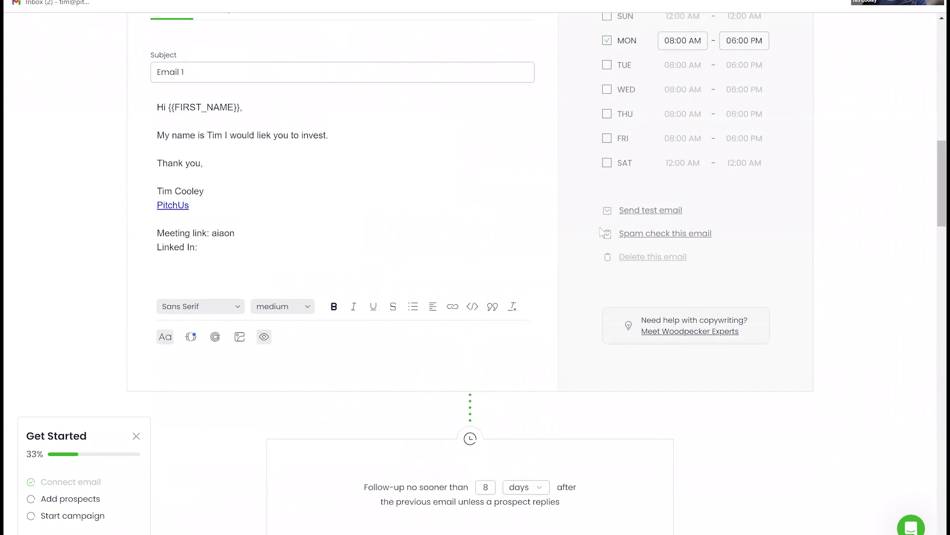
click(606, 208)
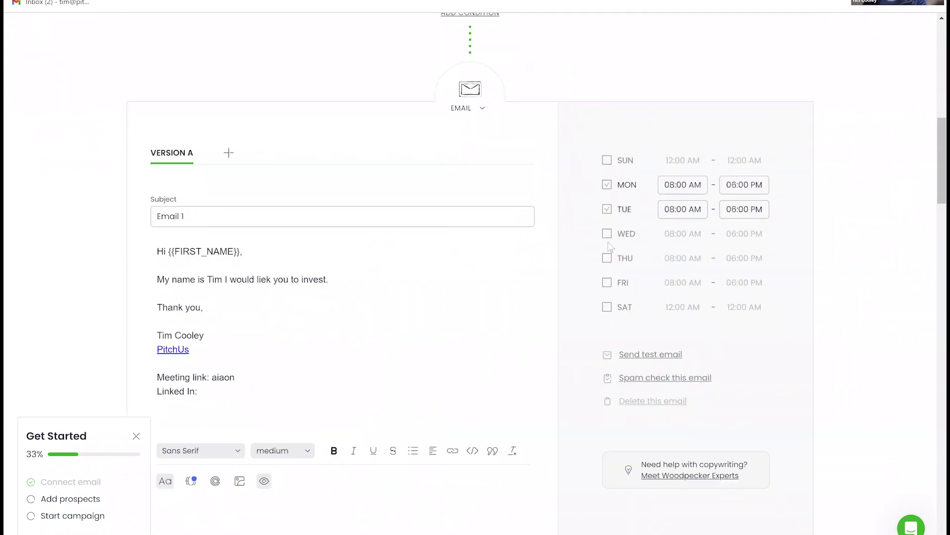
click(607, 233)
click(606, 257)
click(607, 282)
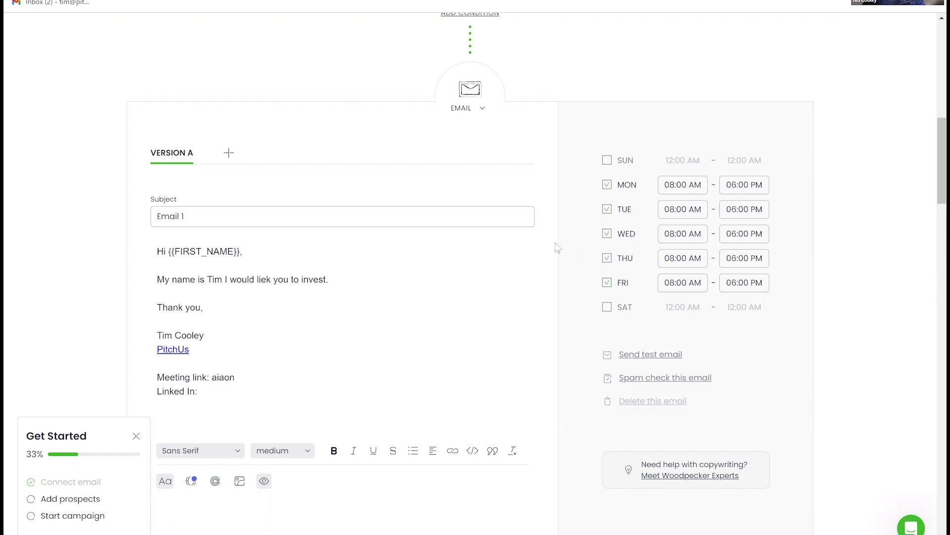
- Expand Prospects, choose import From file, and open the file picker at Downloads
scroll(553, 273, down, 3)
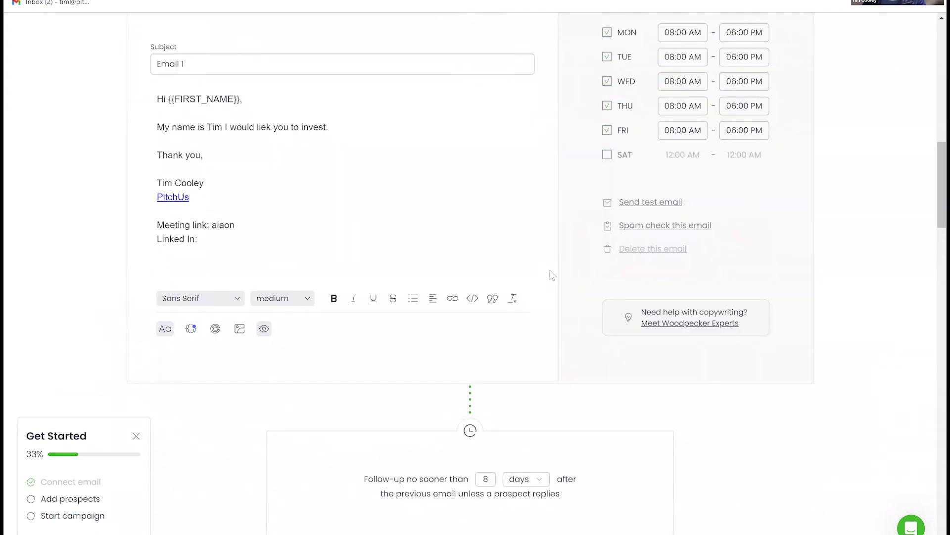
scroll(553, 273, down, 10)
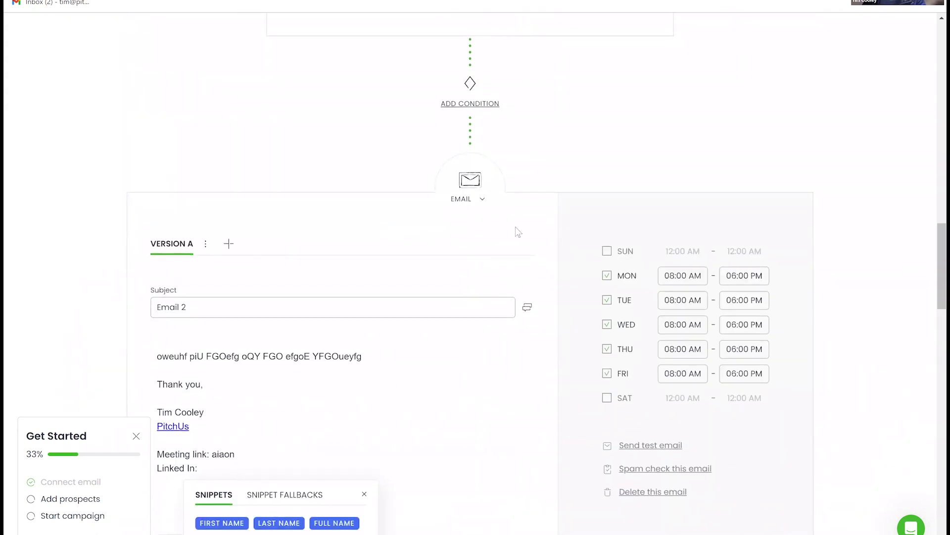
scroll(516, 229, down, 10)
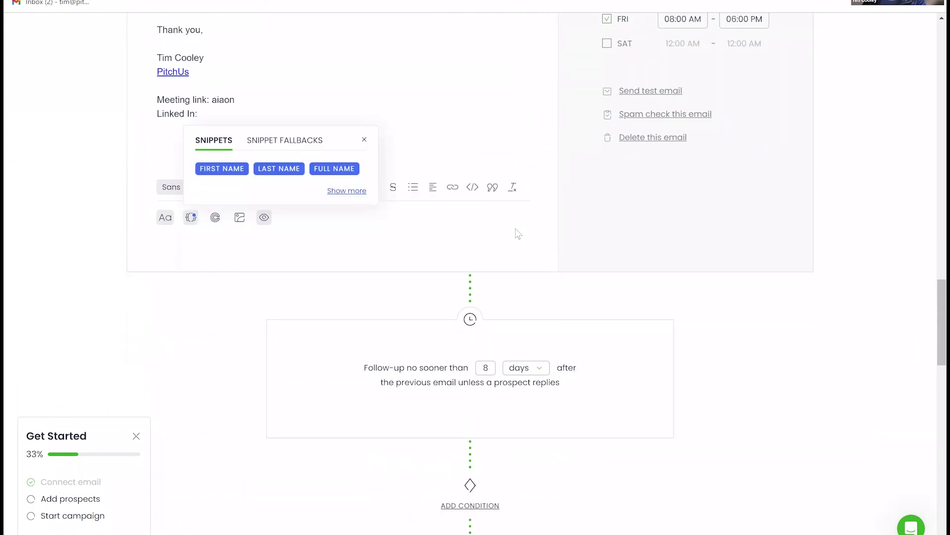
scroll(516, 229, down, 12)
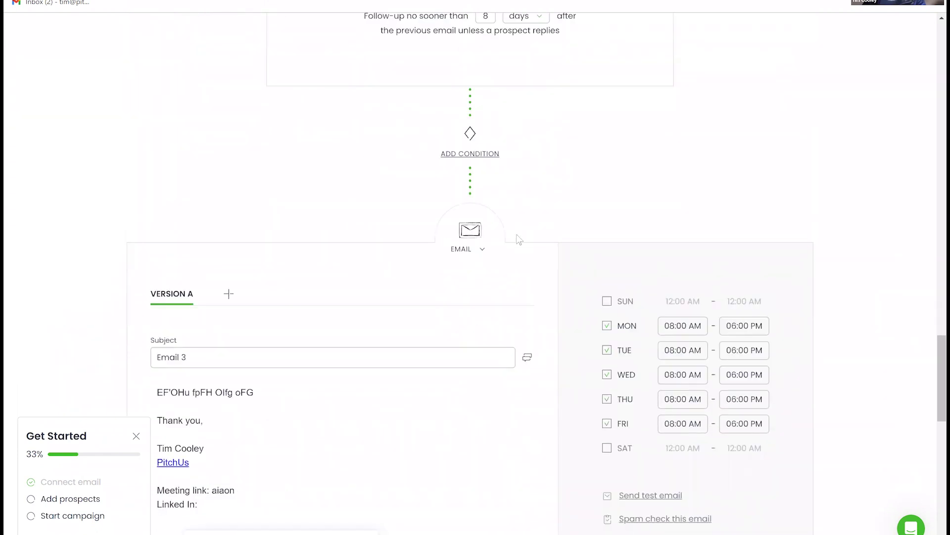
scroll(506, 228, down, 7)
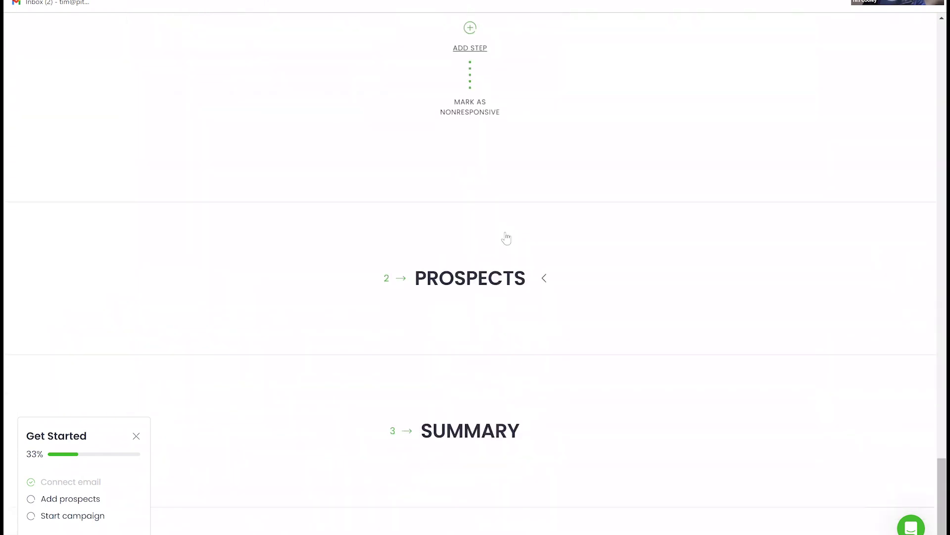
click(429, 278)
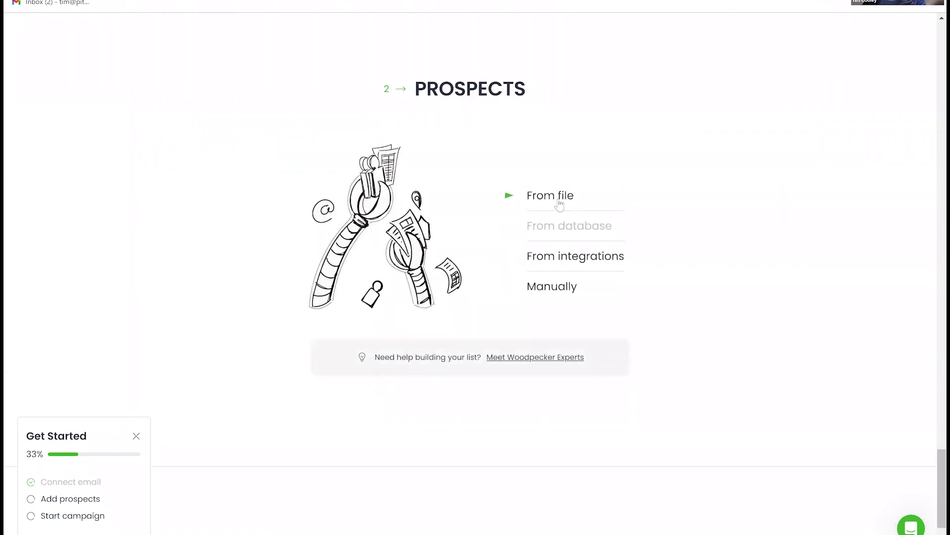
click(559, 204)
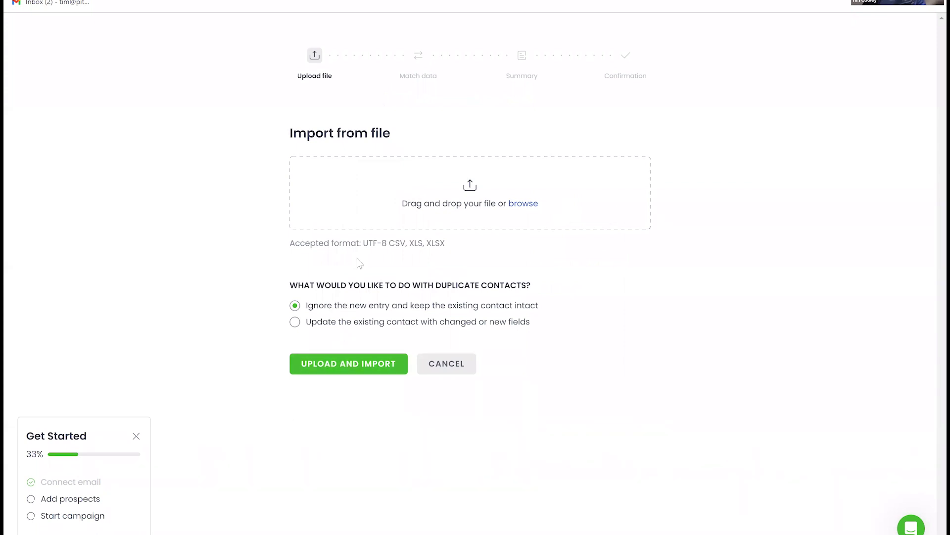
click(336, 368)
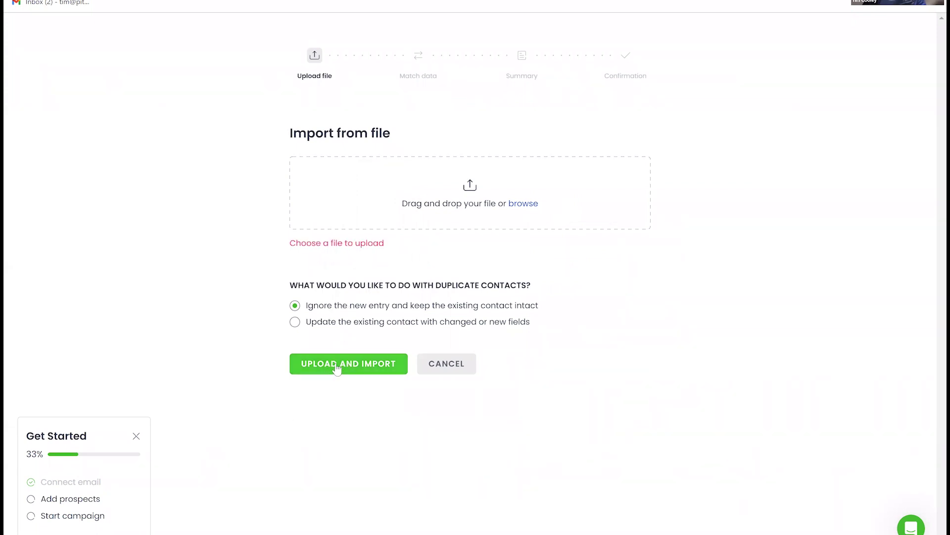
click(510, 215)
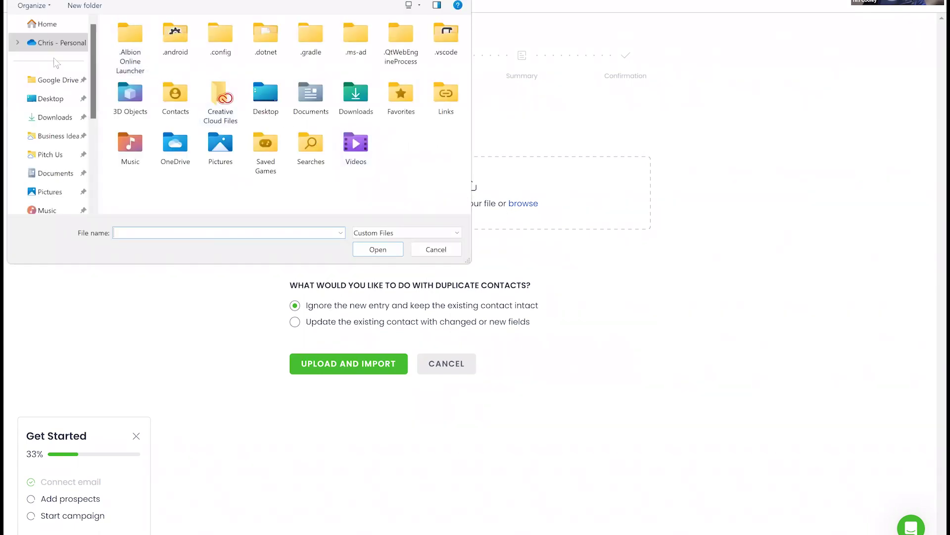
click(55, 118)
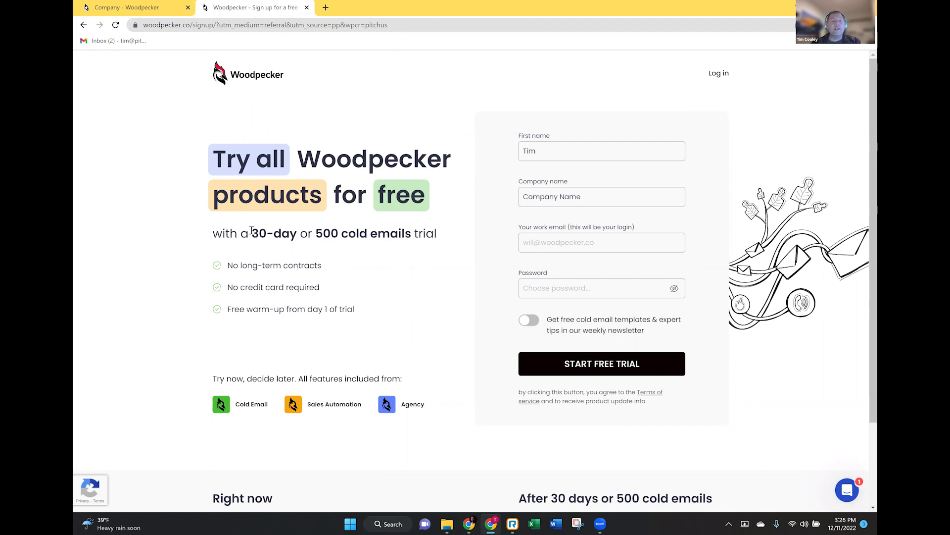
- Leave the 30-day trial sign-up page and go back to the Woodpecker Campaigns dashboard tab
drag(252, 234, 399, 229)
click(367, 238)
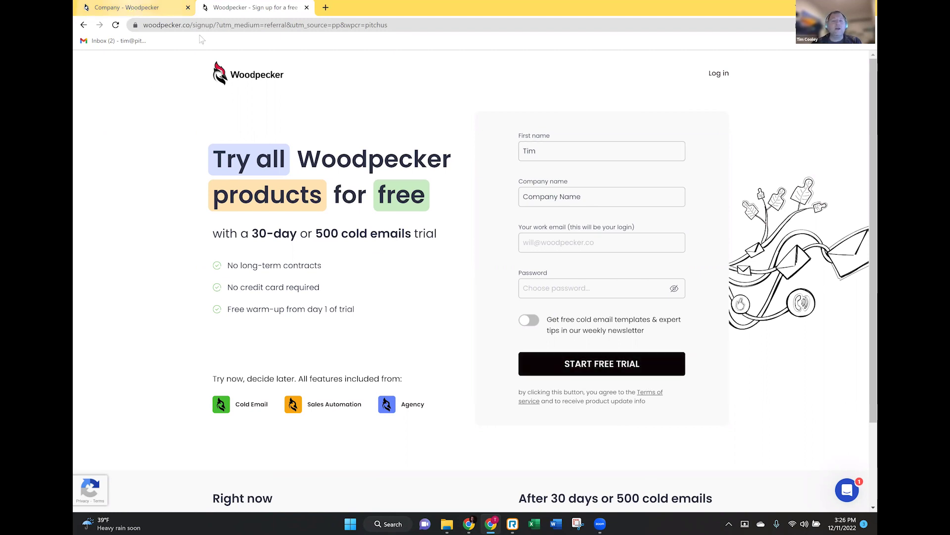
click(133, 8)
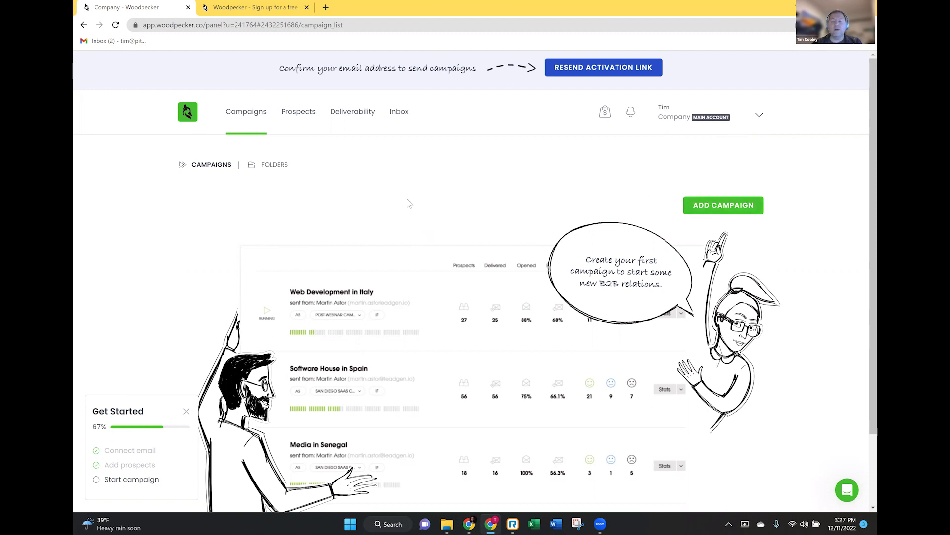
- Add a new campaign and pick the connected mailbox in its Send from list
click(717, 210)
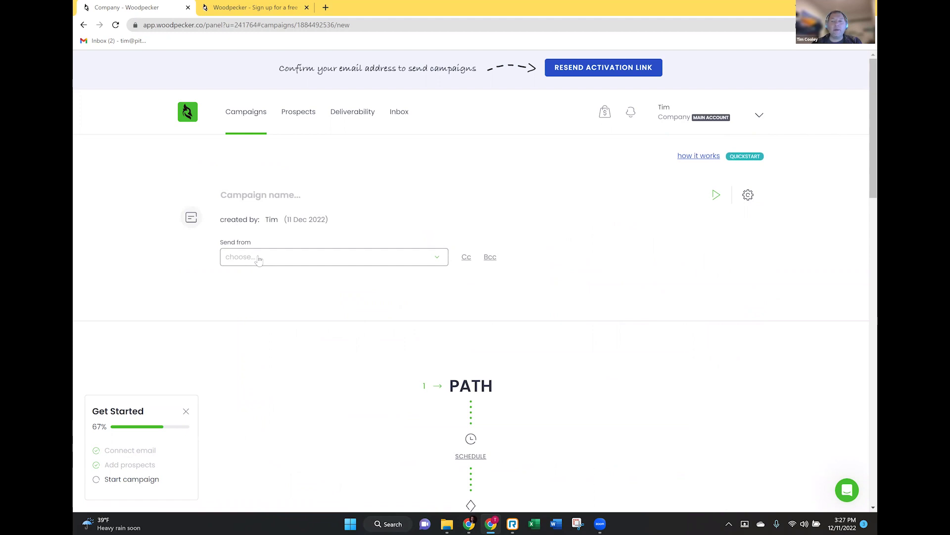
click(258, 259)
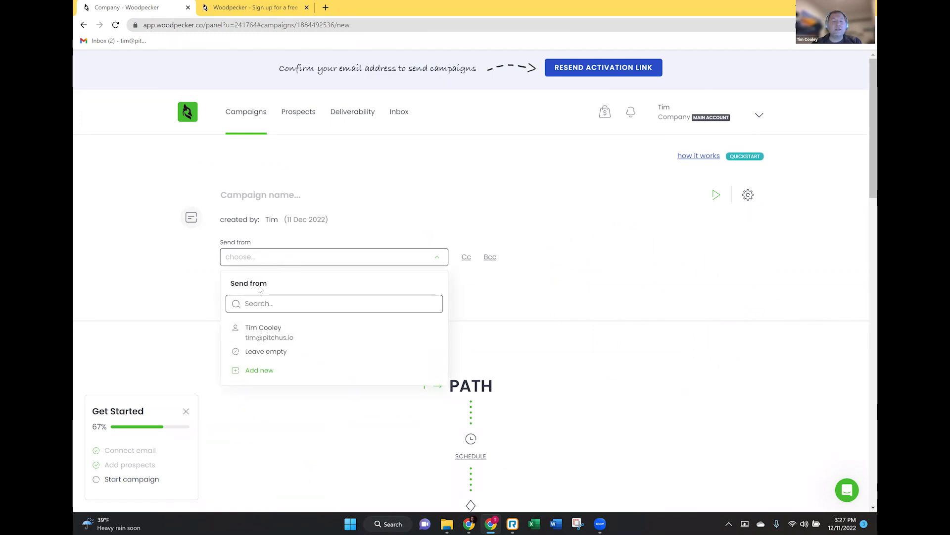
click(267, 336)
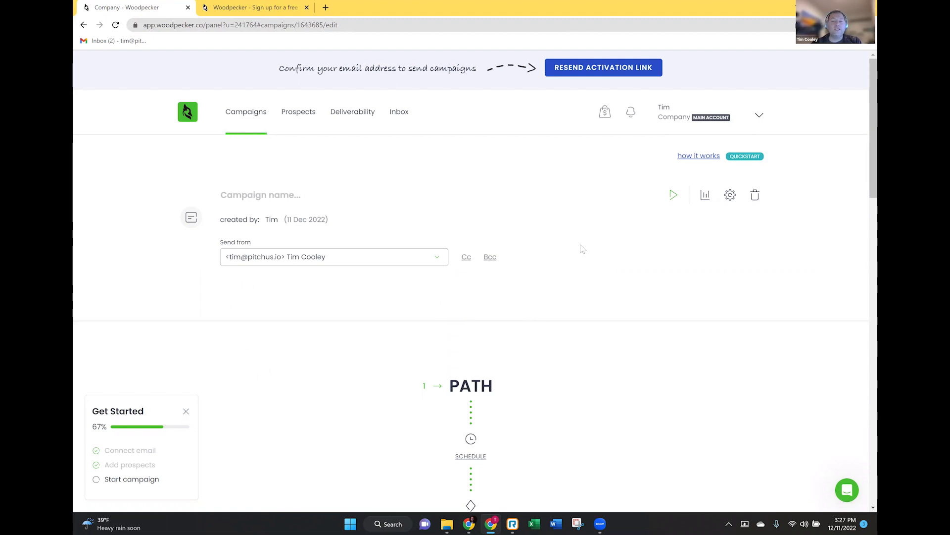
- Insert another email step into the campaign path with the ADD STEP plus
scroll(583, 249, down, 1)
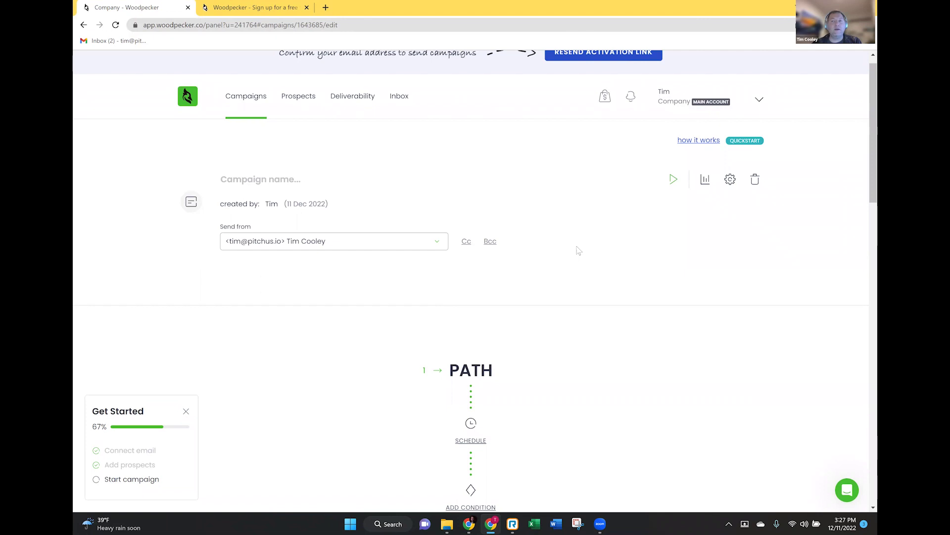
scroll(579, 248, down, 1)
scroll(578, 245, down, 2)
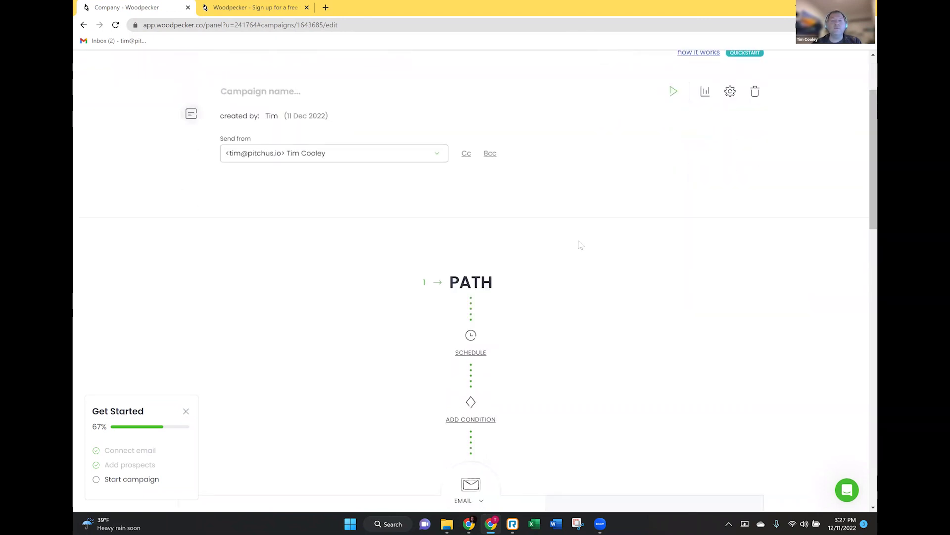
scroll(579, 244, up, 2)
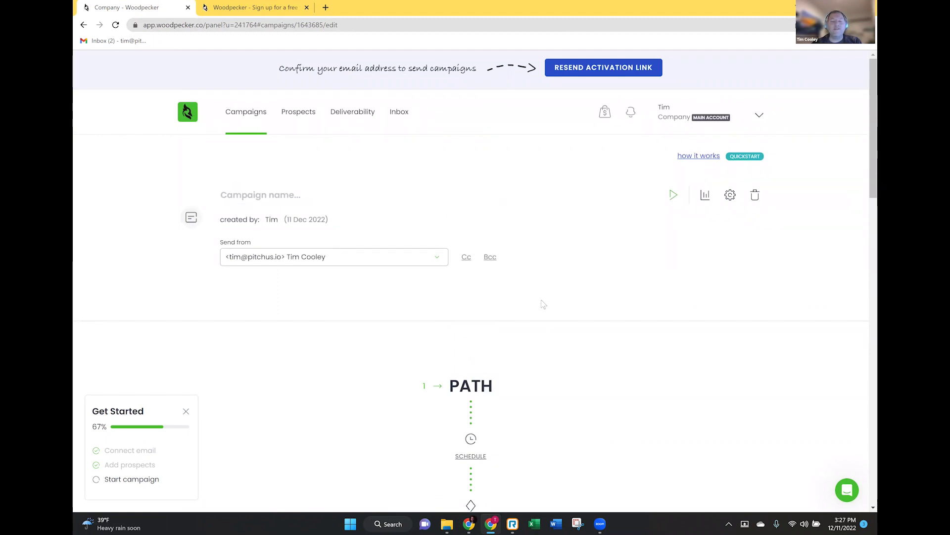
scroll(543, 304, down, 2)
scroll(556, 301, up, 1)
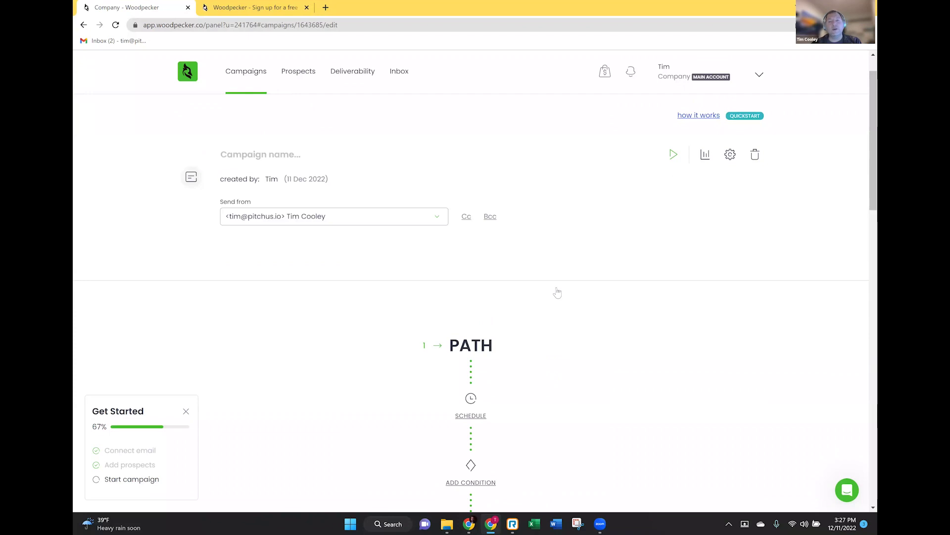
scroll(558, 293, down, 3)
scroll(501, 278, down, 1)
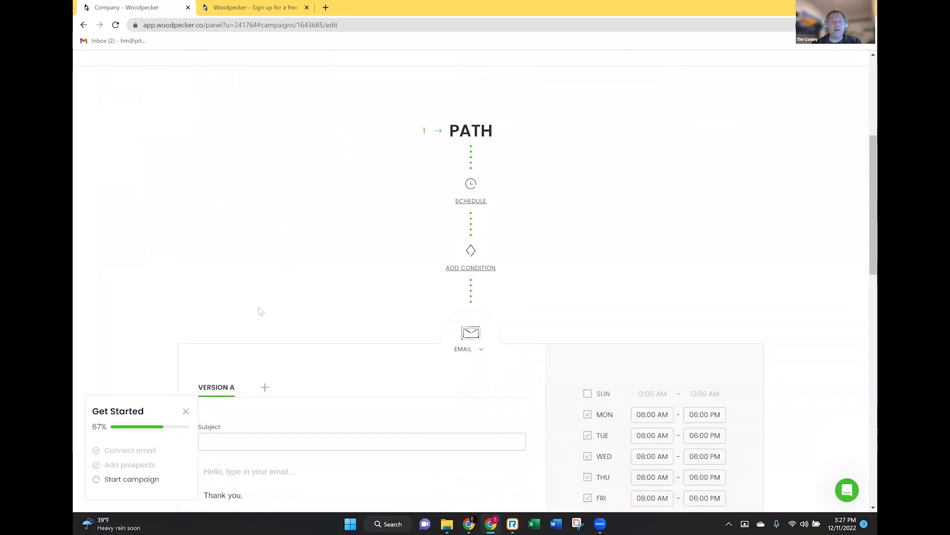
scroll(361, 282, down, 3)
scroll(499, 294, down, 1)
scroll(500, 294, down, 8)
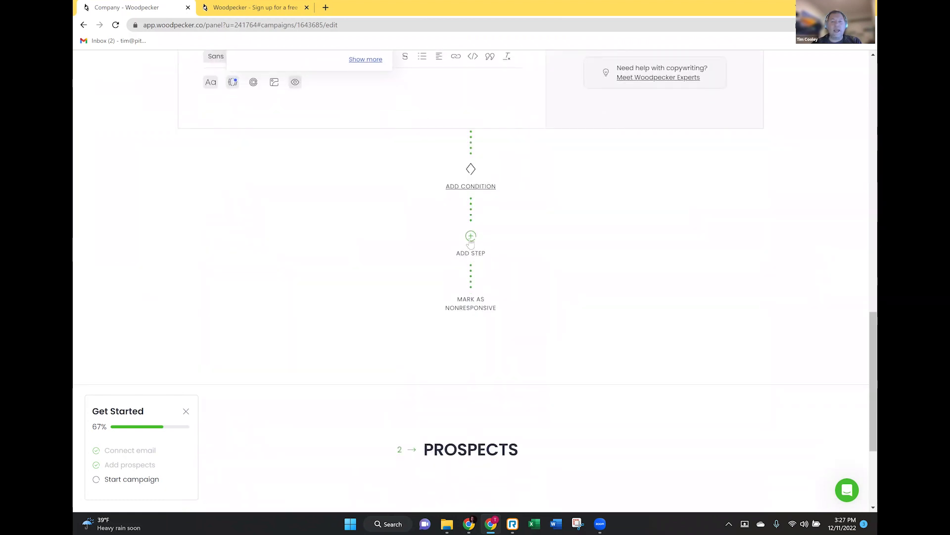
click(471, 237)
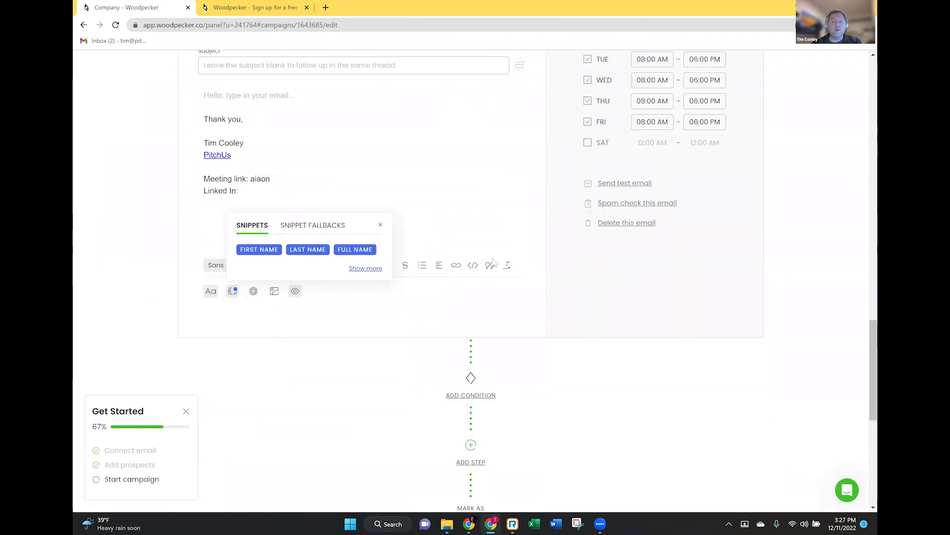
scroll(494, 262, down, 5)
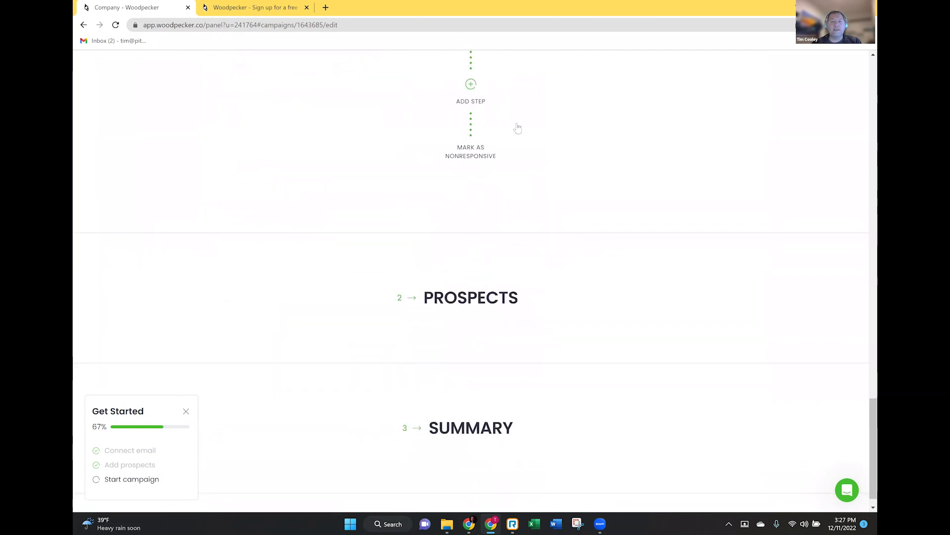
scroll(517, 128, up, 10)
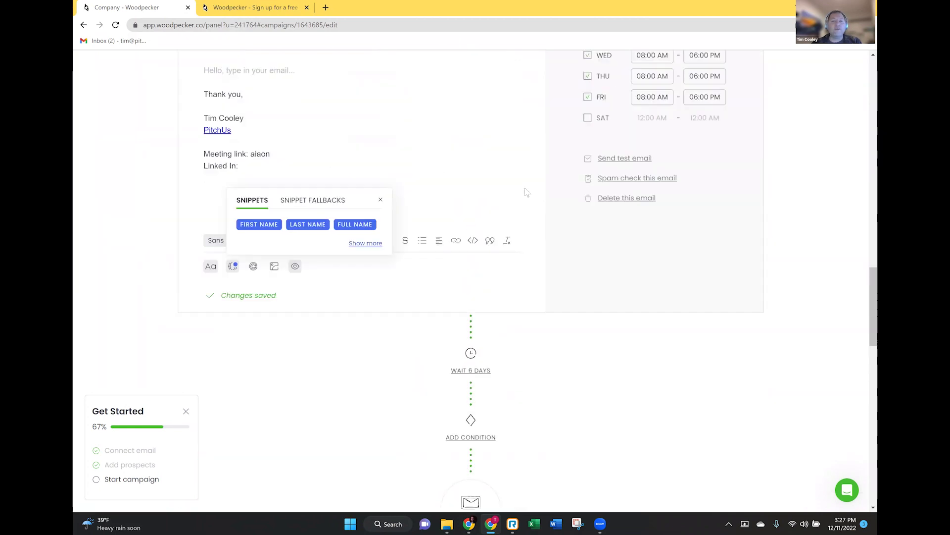
scroll(527, 193, up, 3)
scroll(527, 193, down, 10)
scroll(527, 192, up, 3)
scroll(527, 193, up, 3)
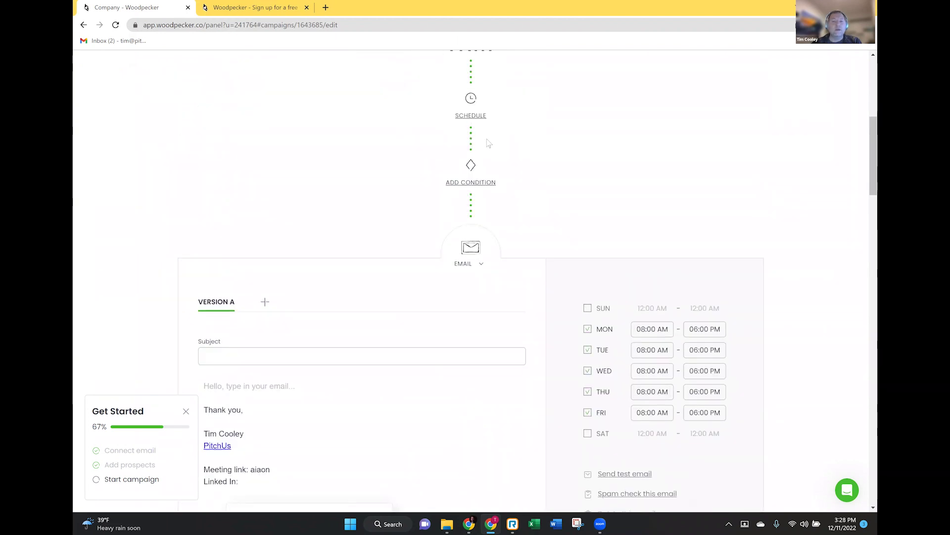
scroll(514, 153, down, 3)
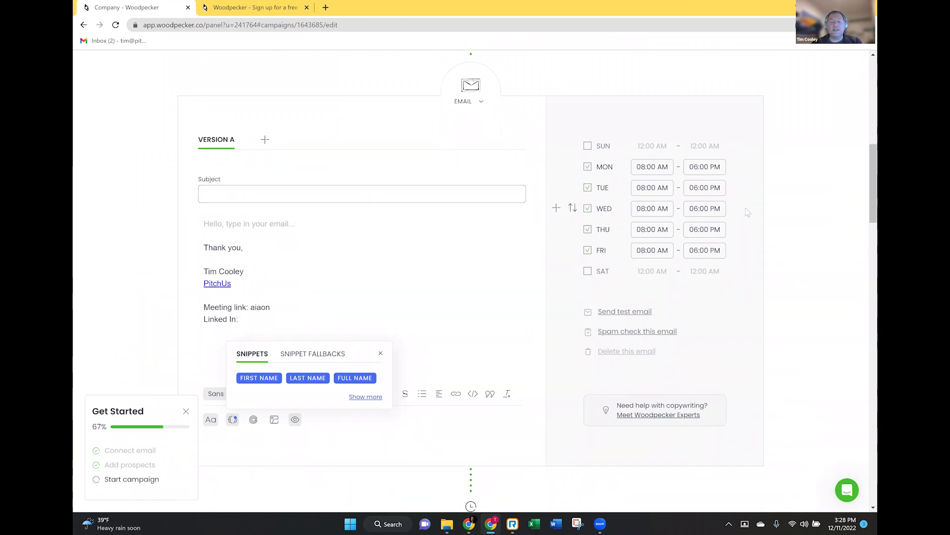
click(587, 187)
click(587, 209)
click(587, 229)
click(588, 250)
click(587, 230)
click(588, 208)
click(587, 187)
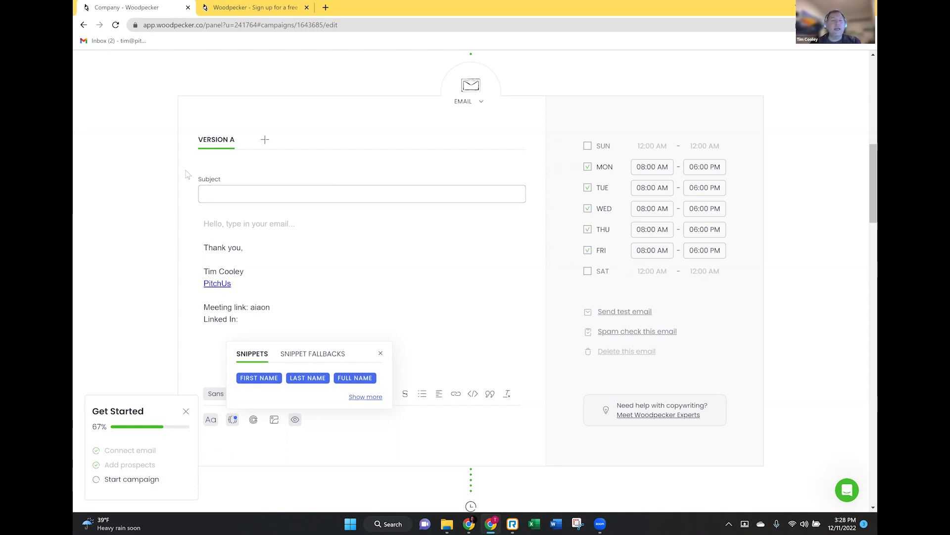
- Enter the subject 'Email 1' and the body 'Body of your message'
click(235, 193)
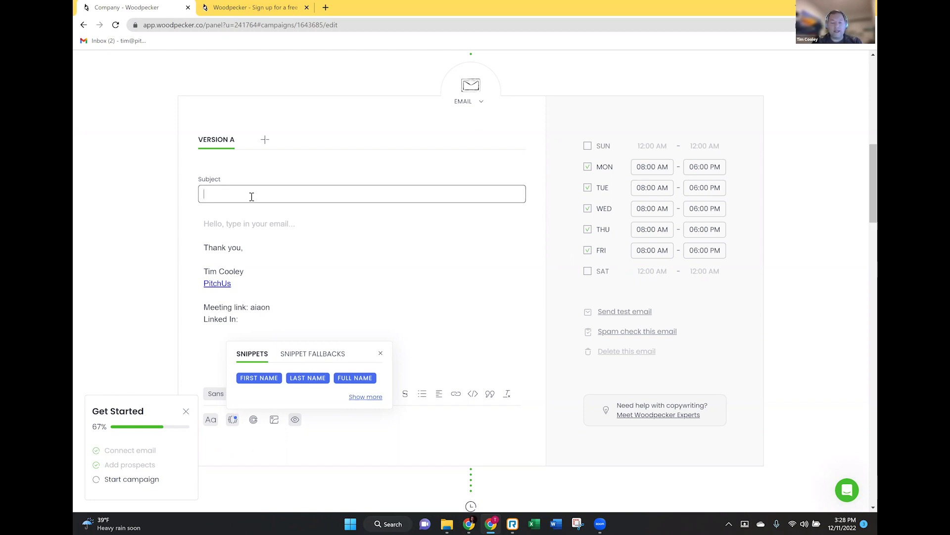
text(Email 1)
click(253, 224)
text(Body of your message)
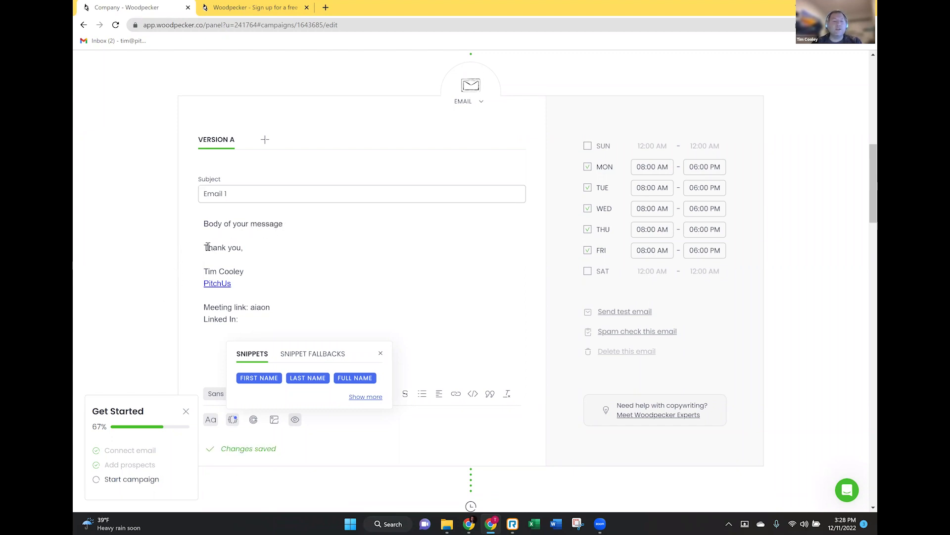
- Delete the old meeting link text, end the body with a period, and add a blank line above it
mouse_move(205, 246)
mouse_down()
mouse_move(263, 261)
mouse_move(274, 314)
mouse_move(280, 302)
mouse_up()
click(274, 307)
key(BackSpace)
key(BackSpace)
key(BackSpace)
key(BackSpace)
click(246, 319)
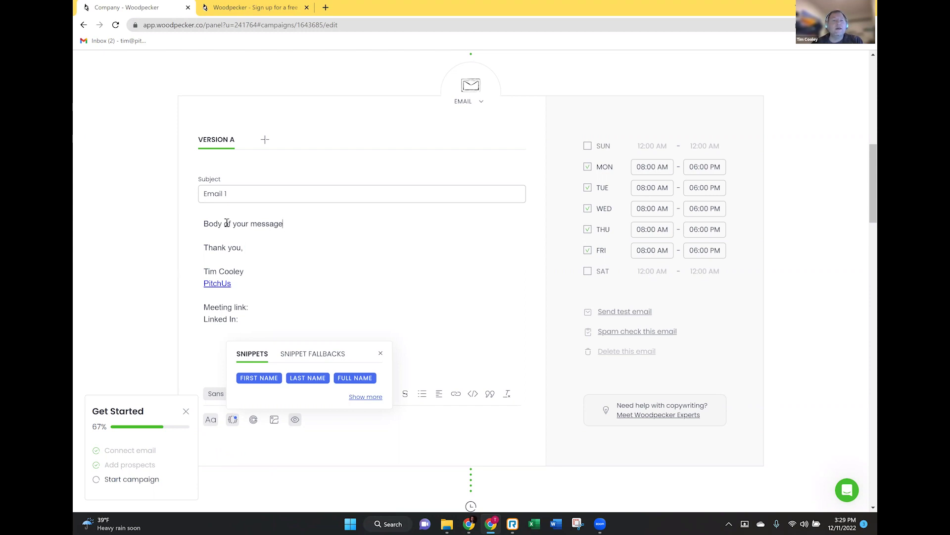
click(287, 224)
text(.)
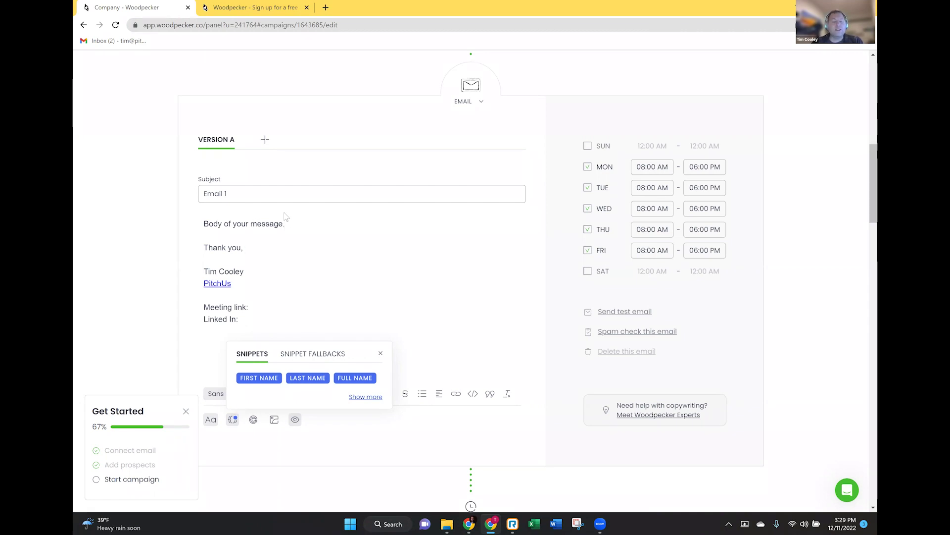
click(206, 224)
key(Return)
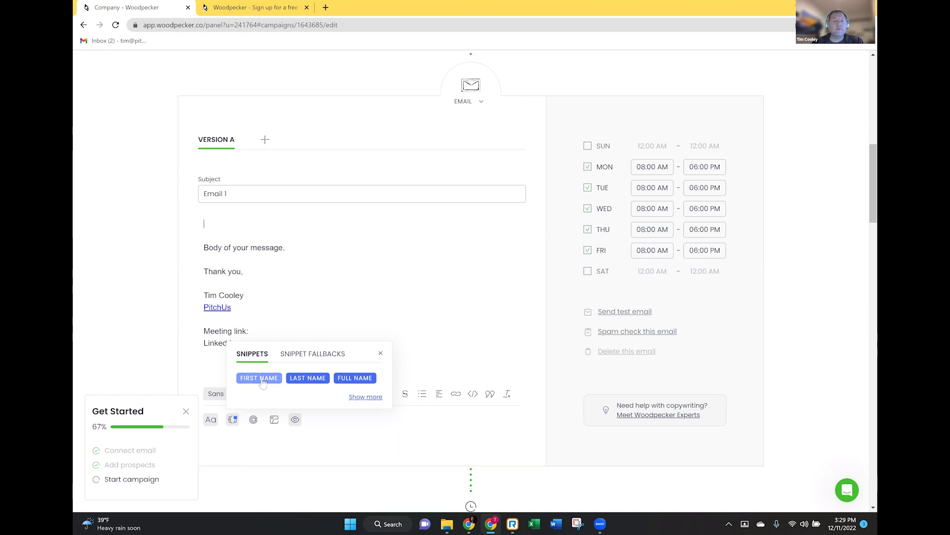
- Delete the {{FIRST_NAME}} line and the extra blank line above 'Body of your message.'
click(261, 378)
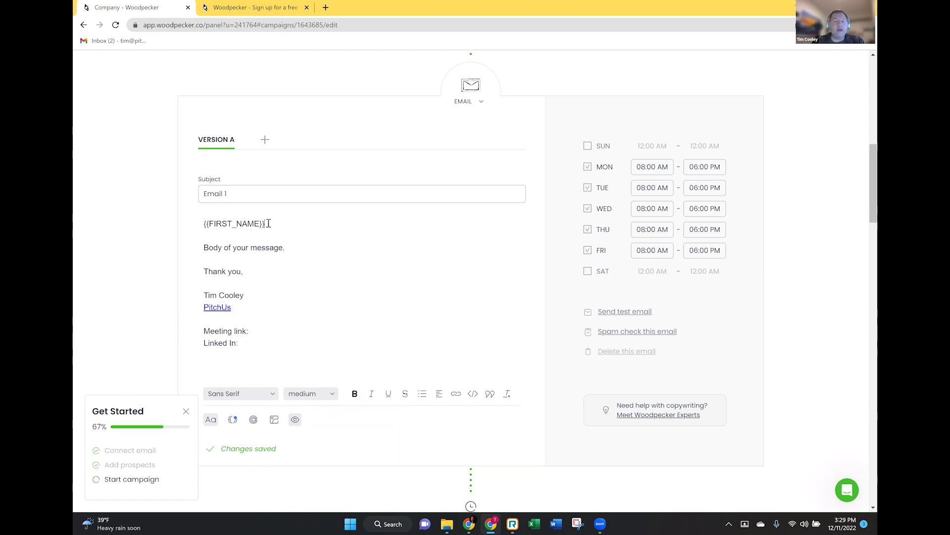
drag(269, 223, 199, 228)
click(285, 227)
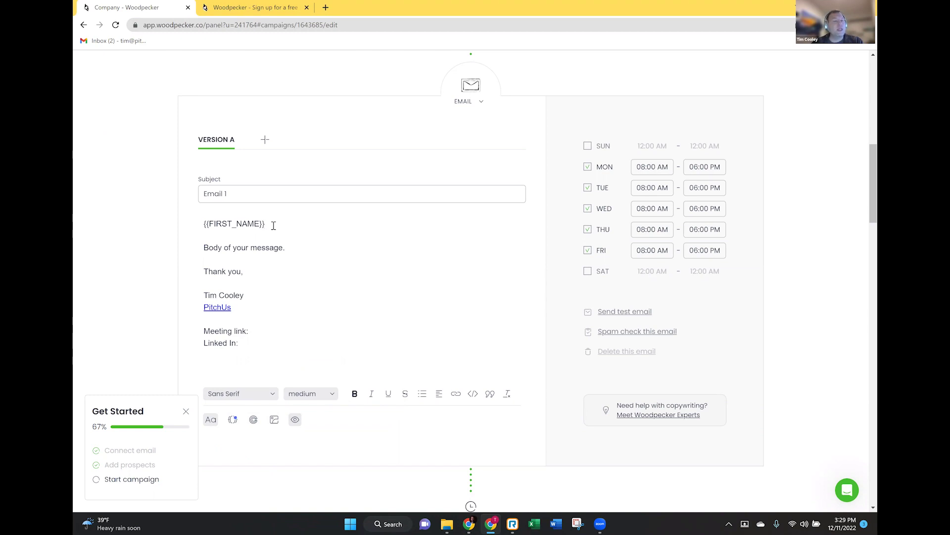
drag(274, 224, 191, 226)
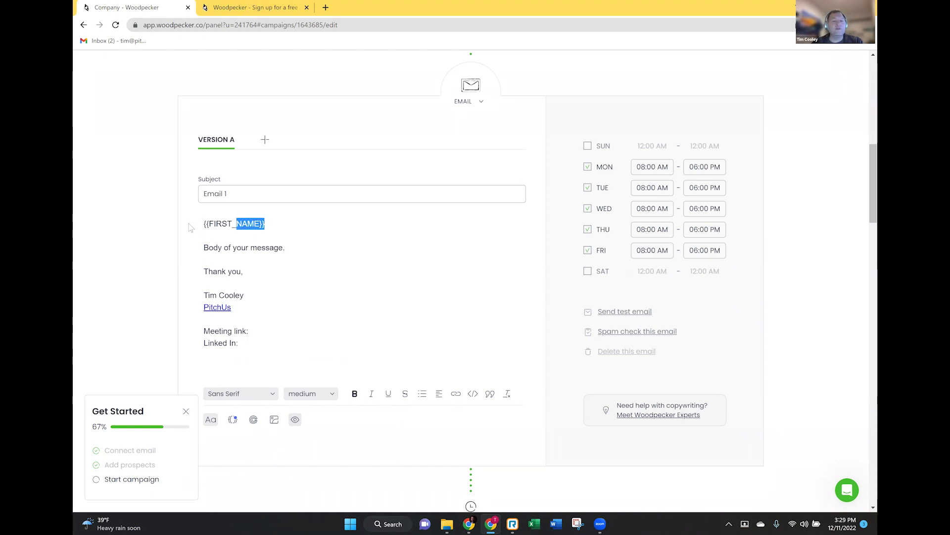
click(284, 225)
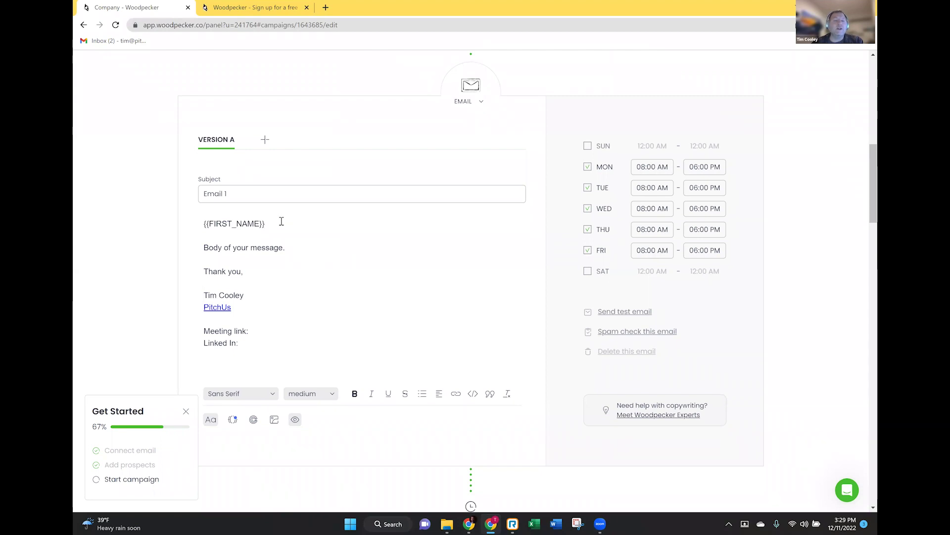
key(BackSpace)
key(BackSpace)
key(BackSpace)
key(BackSpace)
key(BackSpace)
key(BackSpace)
key(BackSpace)
key(BackSpace)
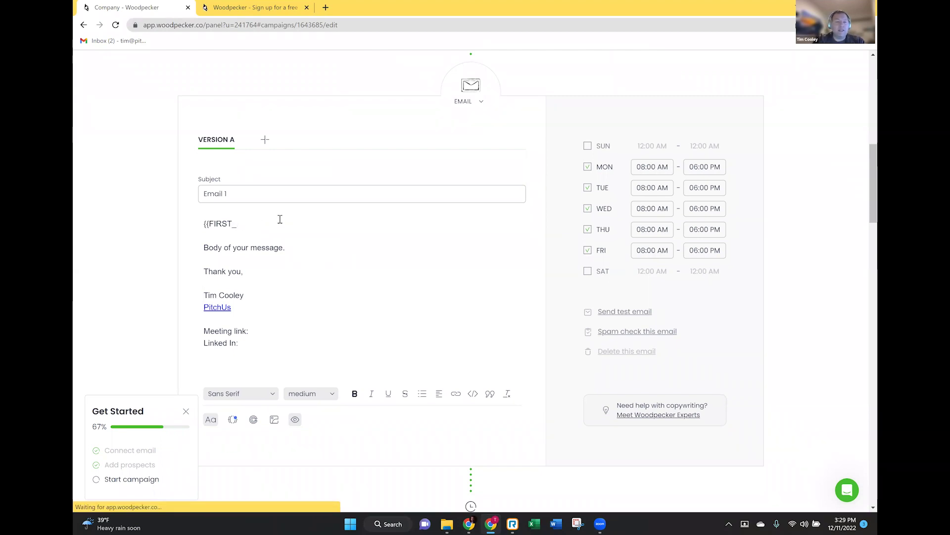
key(BackSpace)
key(BackSpace)
key(BackSpace)
key(BackSpace)
key(BackSpace)
key(BackSpace)
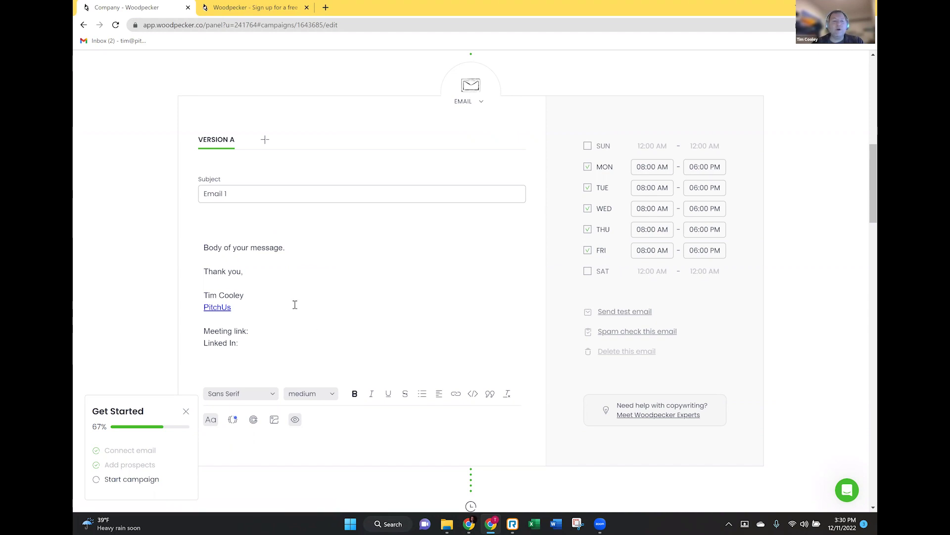
right_click(229, 228)
click(403, 251)
key(Delete)
key(Delete)
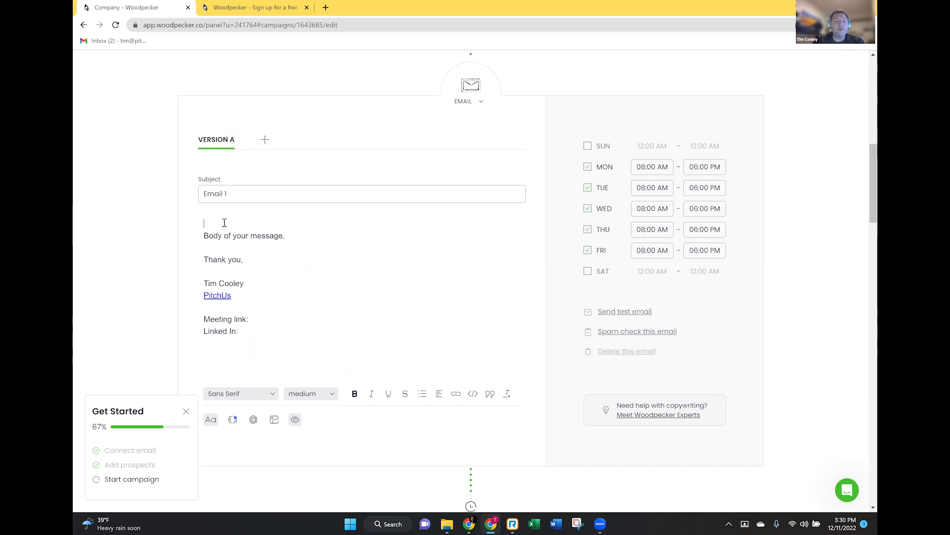
- Give the second email the subject 'Email 2' and the body 'Body'
scroll(318, 250, down, 10)
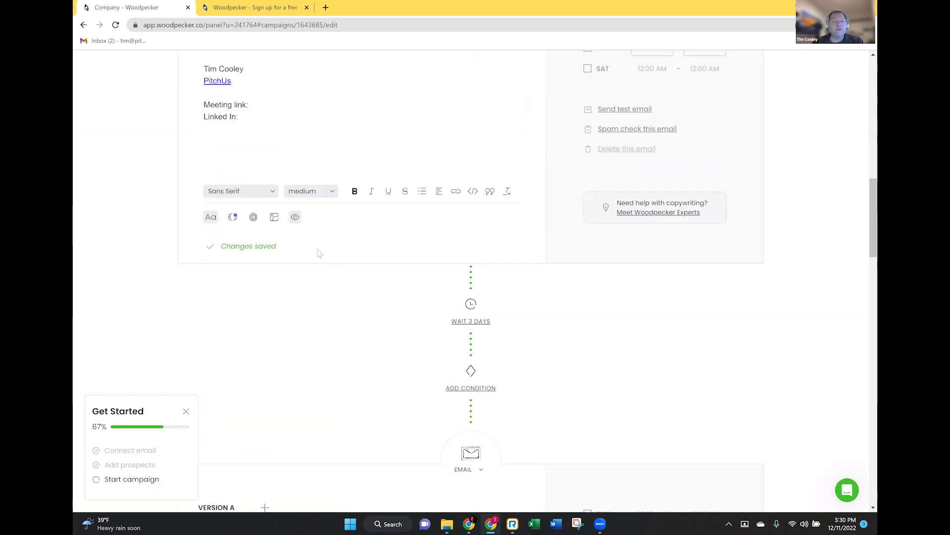
click(247, 301)
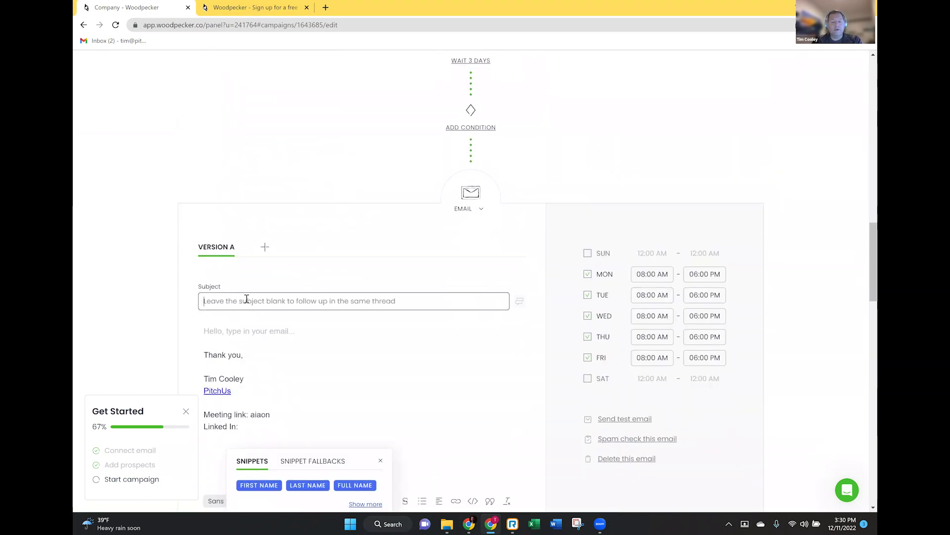
text(Email 2)
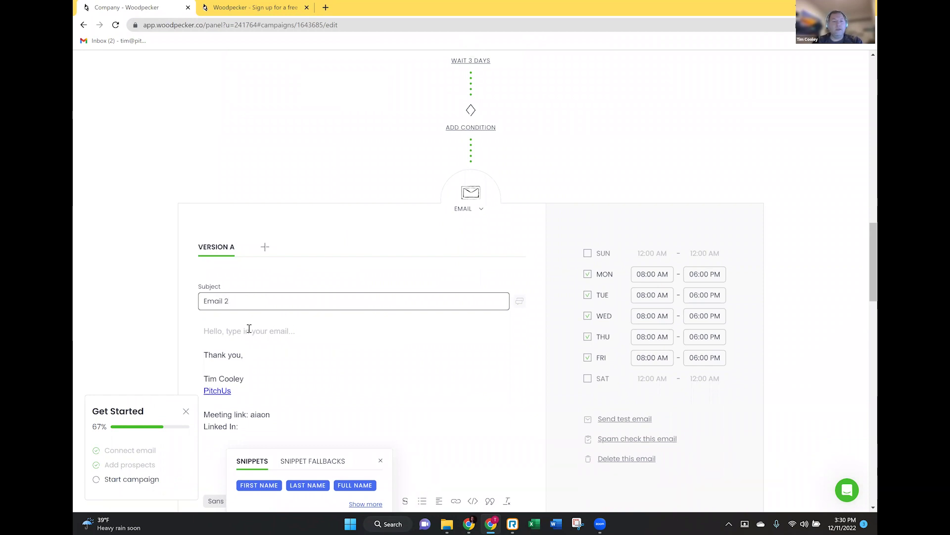
click(238, 328)
text(N)
key(BackSpace)
text(Body)
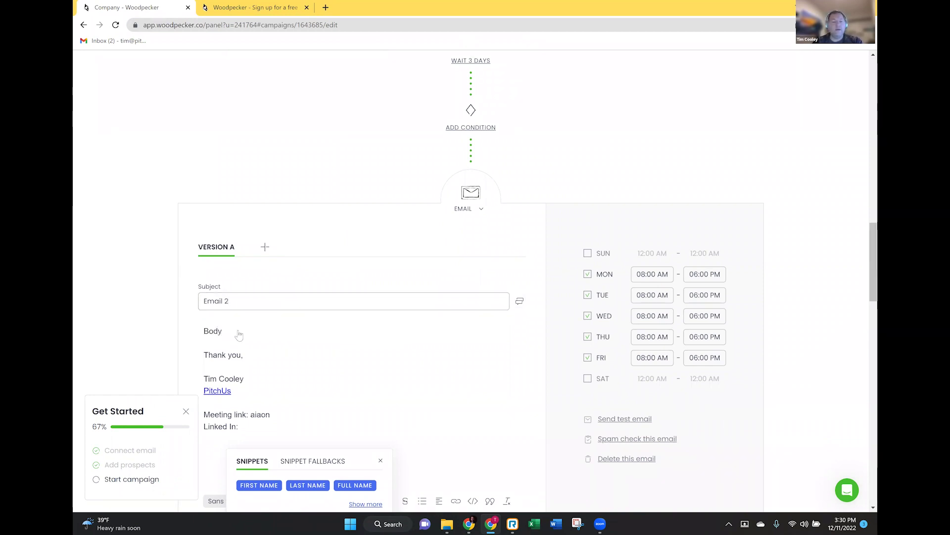
- Give the third email the subject 'Email' and the body 'Body'
scroll(240, 335, down, 12)
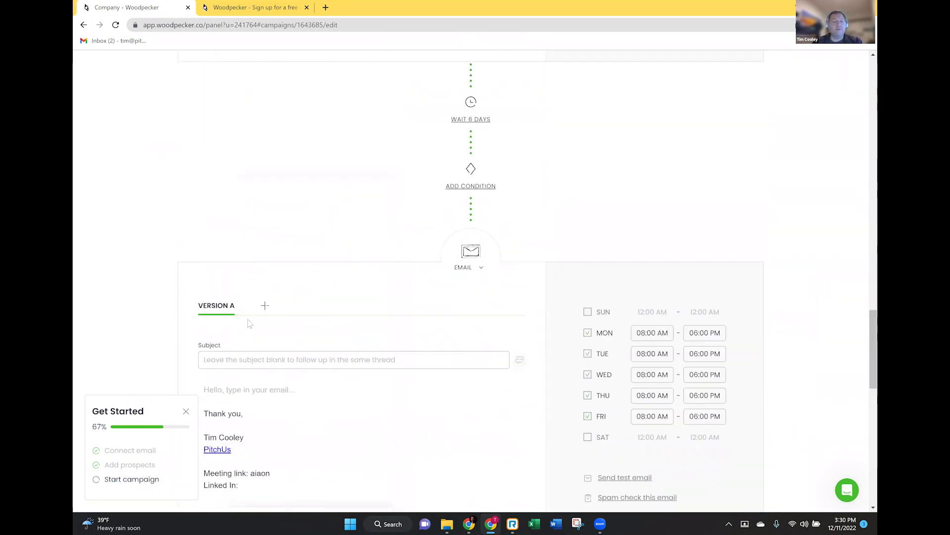
click(226, 289)
text(Email)
click(213, 321)
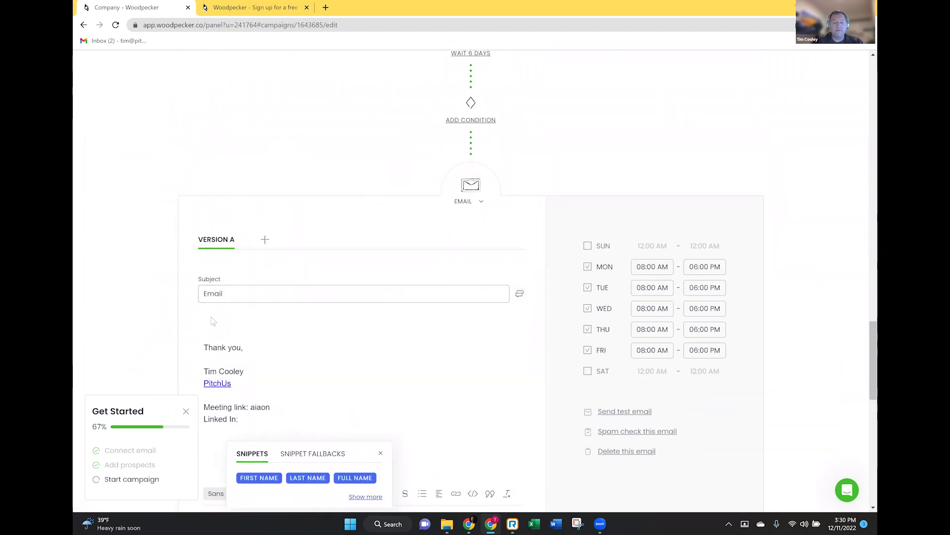
text(Body)
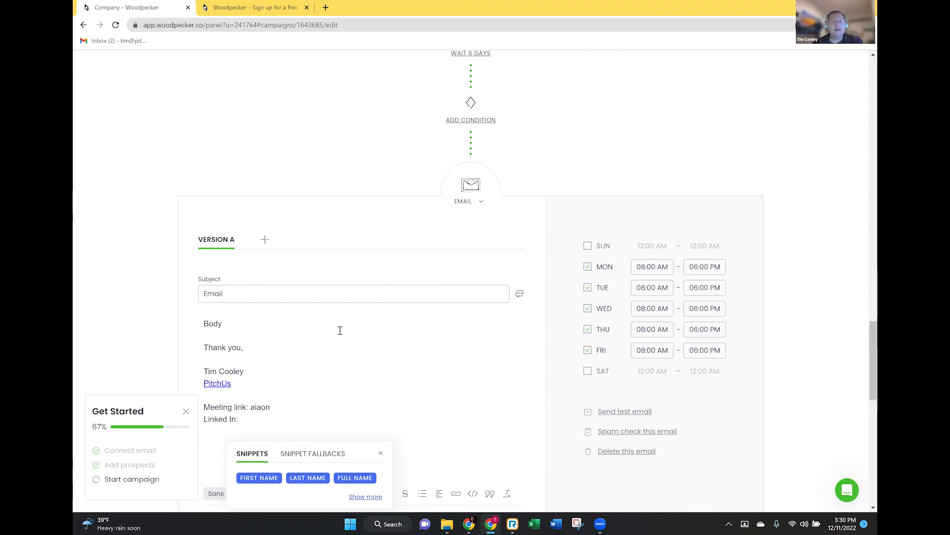
scroll(354, 278, up, 1)
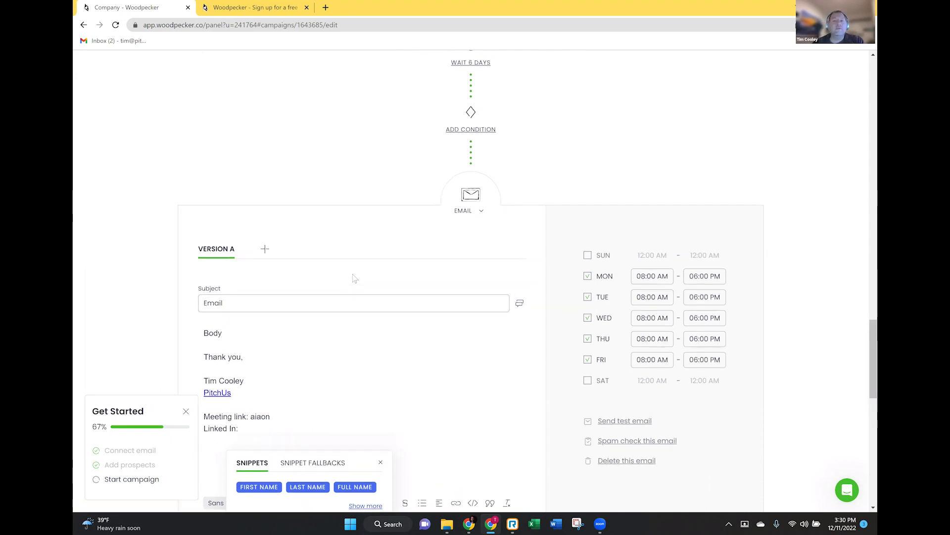
scroll(354, 278, up, 13)
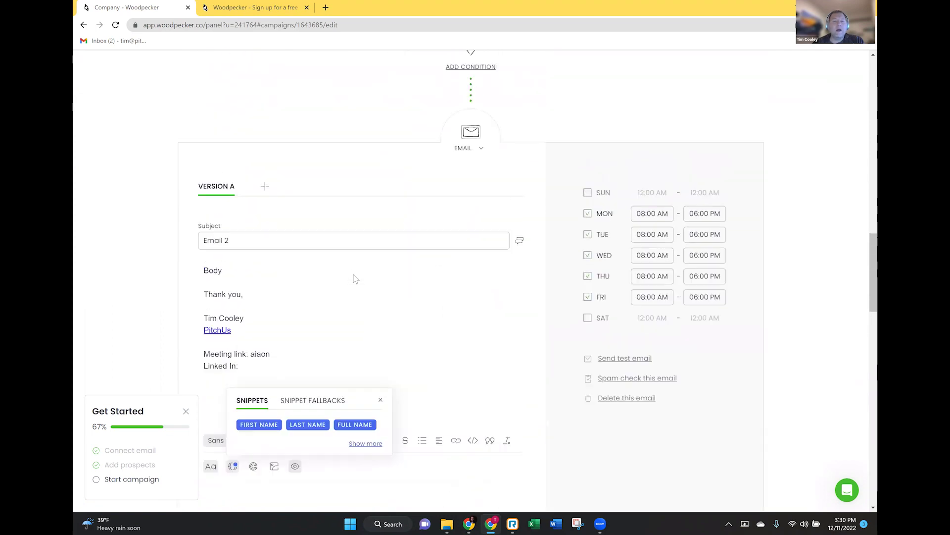
scroll(355, 278, up, 15)
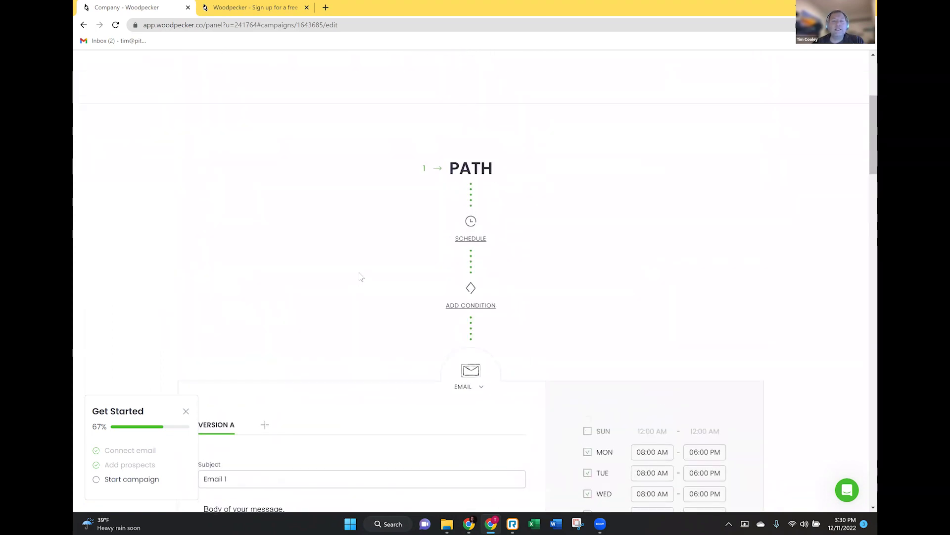
scroll(369, 270, down, 4)
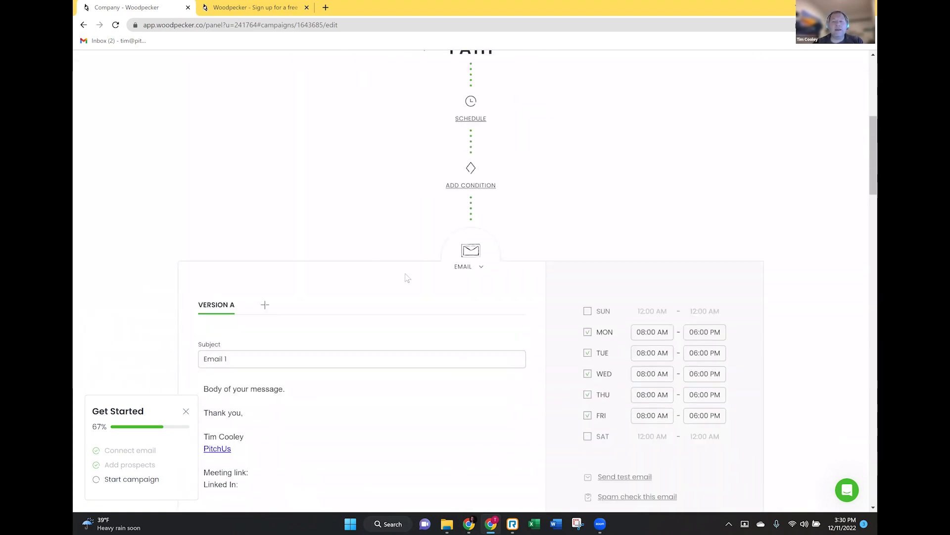
scroll(409, 276, up, 6)
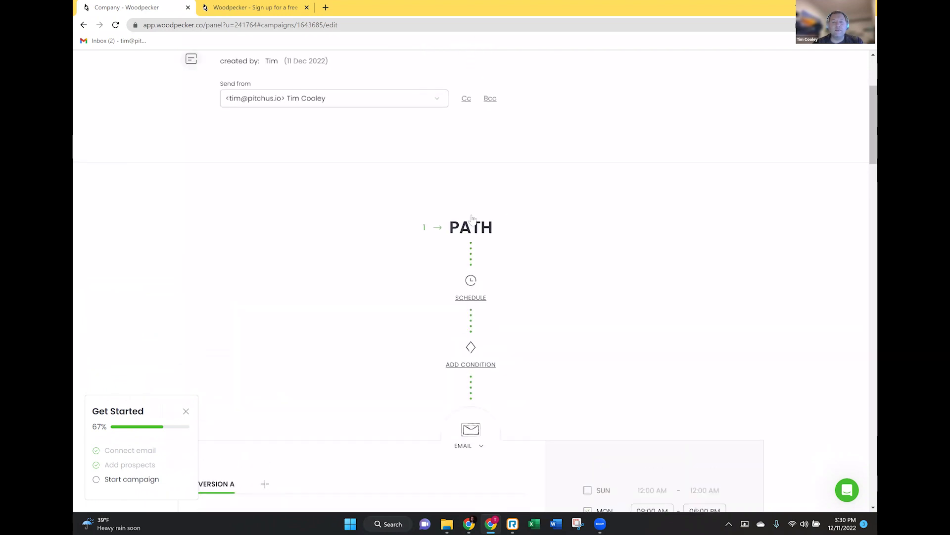
scroll(414, 290, down, 7)
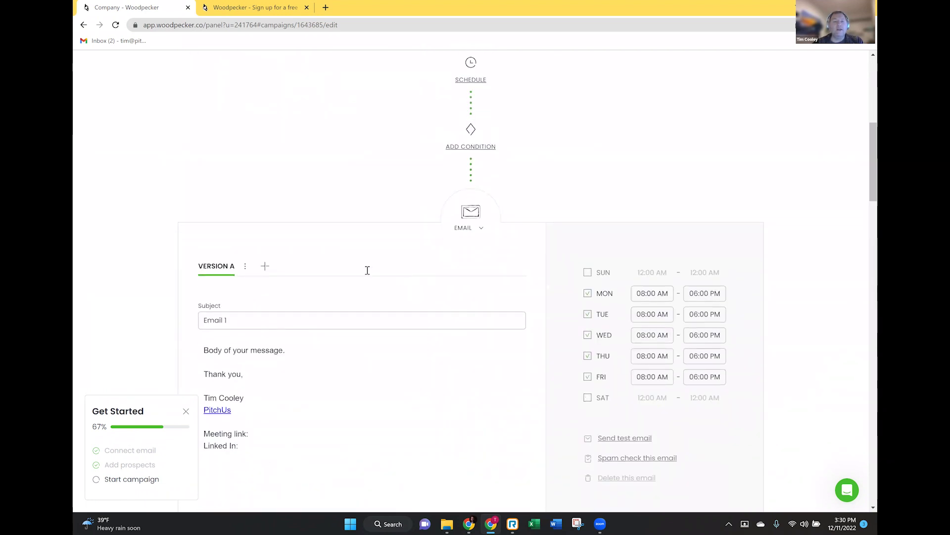
scroll(317, 256, down, 4)
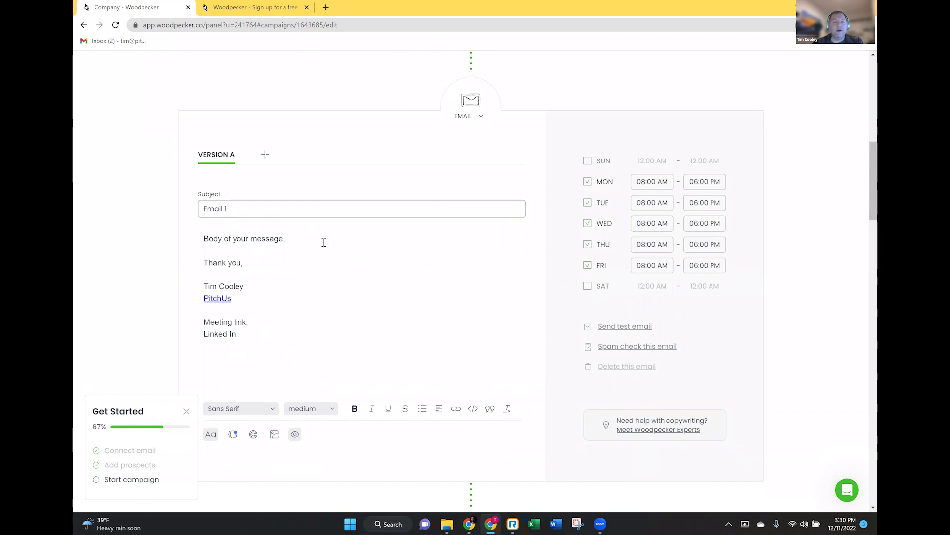
scroll(326, 245, down, 9)
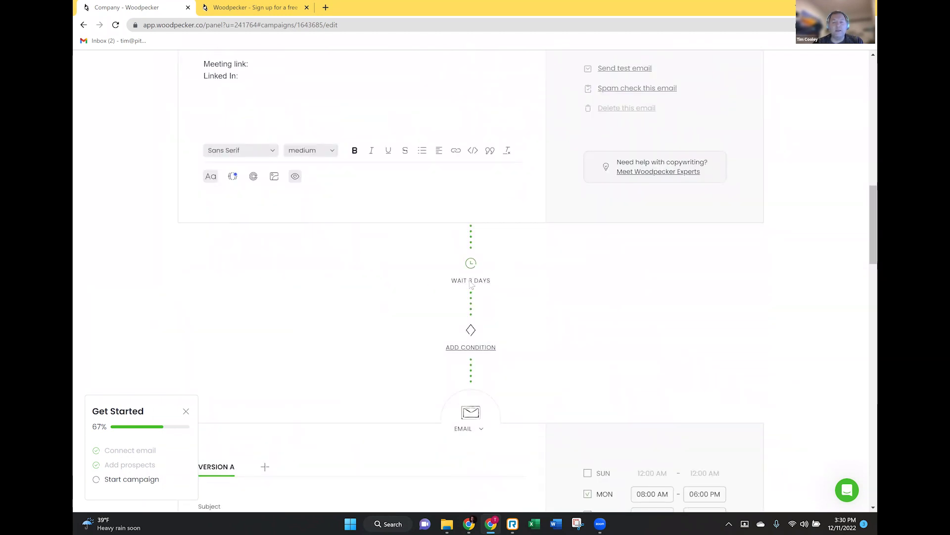
- Change the first follow-up wait from 3 days to 8 days
click(471, 282)
double_click(483, 132)
text(7)
text(8)
click(467, 147)
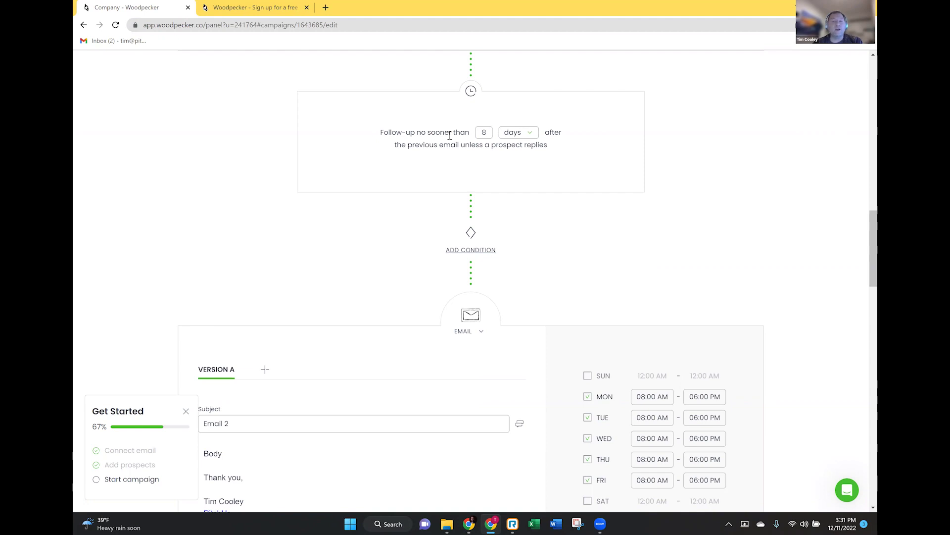
double_click(483, 132)
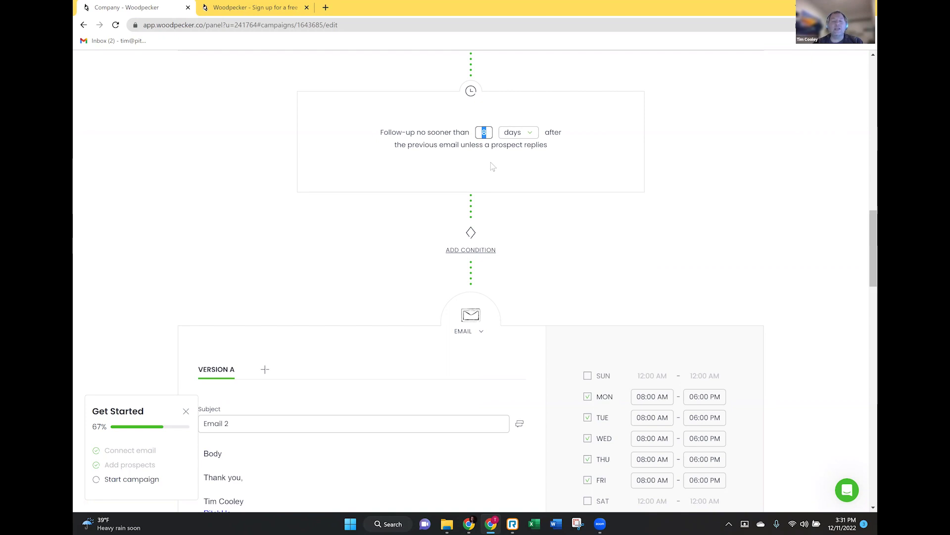
- Edit the 6-day wait before Email 2, saving it as 15 days
scroll(493, 167, up, 10)
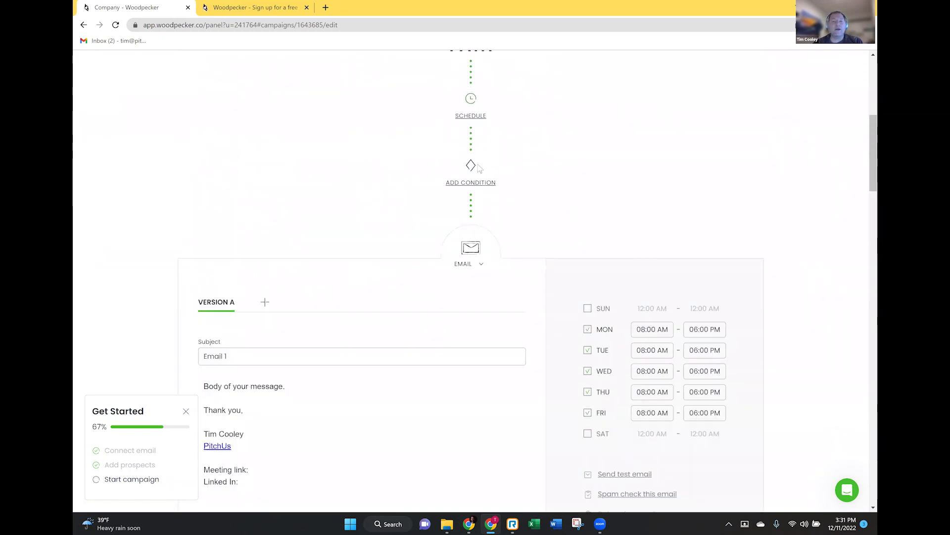
scroll(480, 168, down, 9)
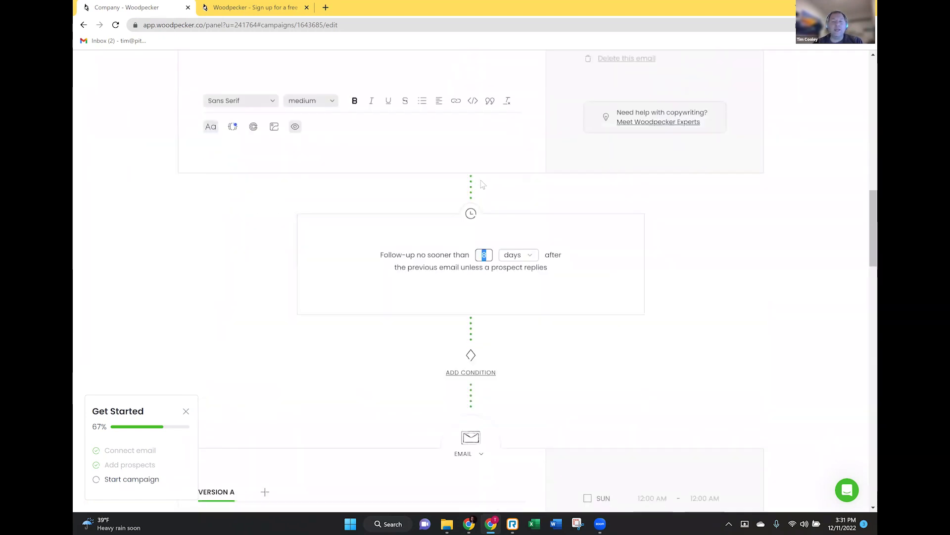
scroll(482, 184, down, 3)
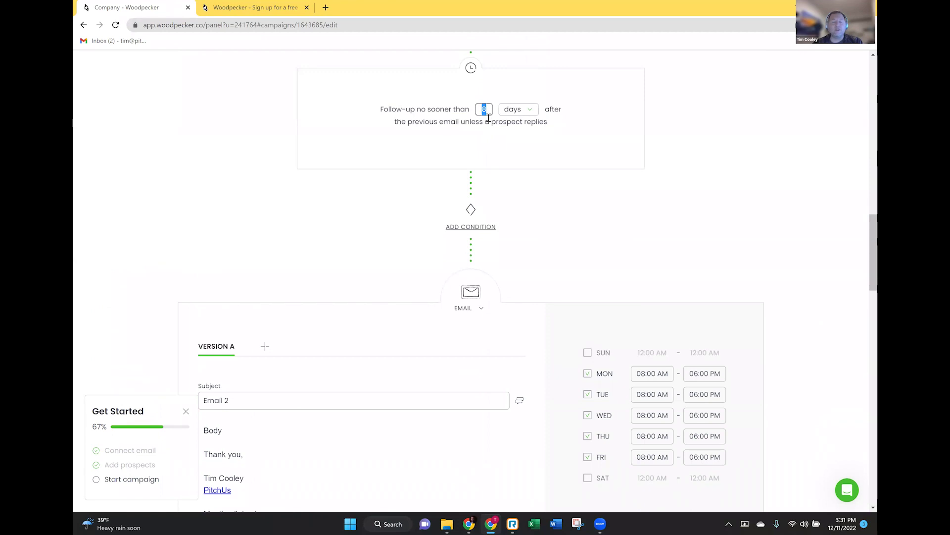
scroll(489, 134, down, 10)
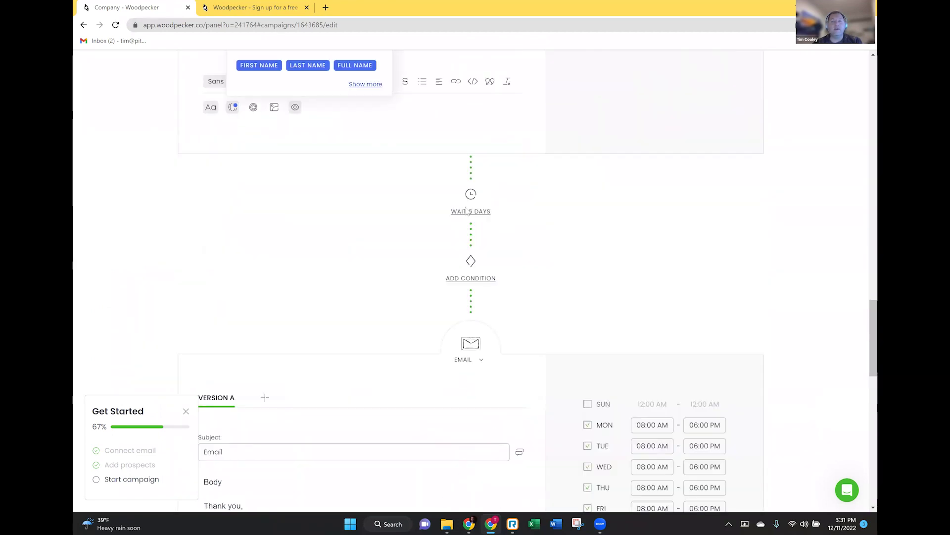
click(468, 193)
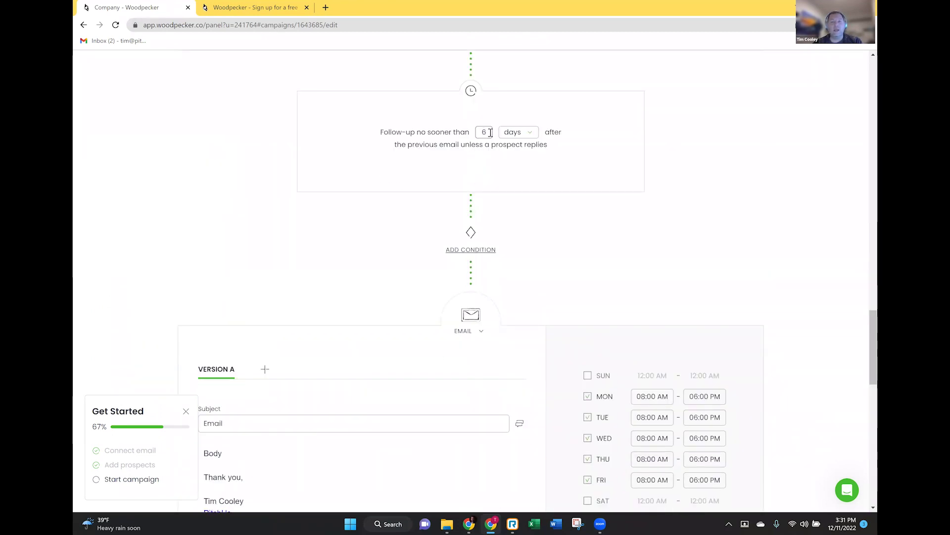
double_click(484, 133)
text(8)
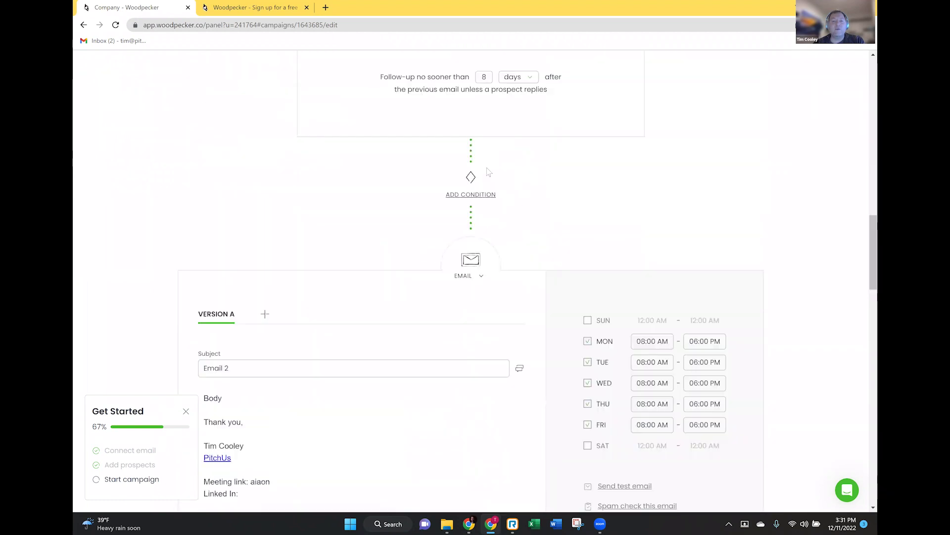
double_click(485, 78)
text(15)
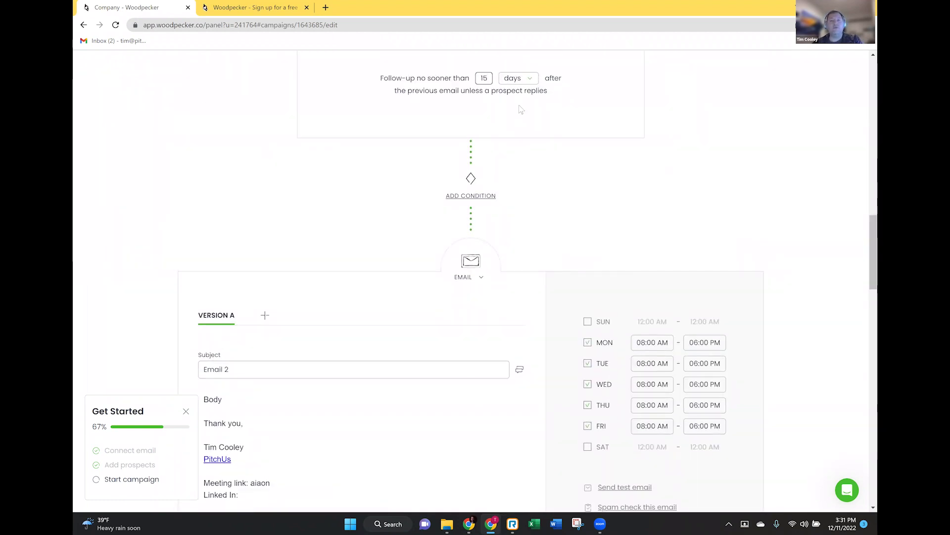
click(492, 91)
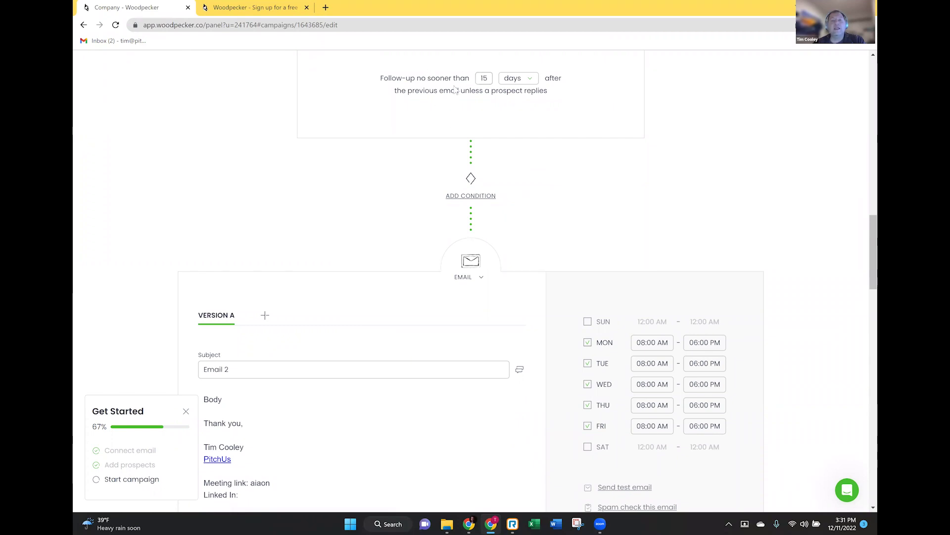
- Replace the 15-day wait before Email 2 with 8 days
scroll(456, 94, up, 1)
scroll(456, 96, down, 3)
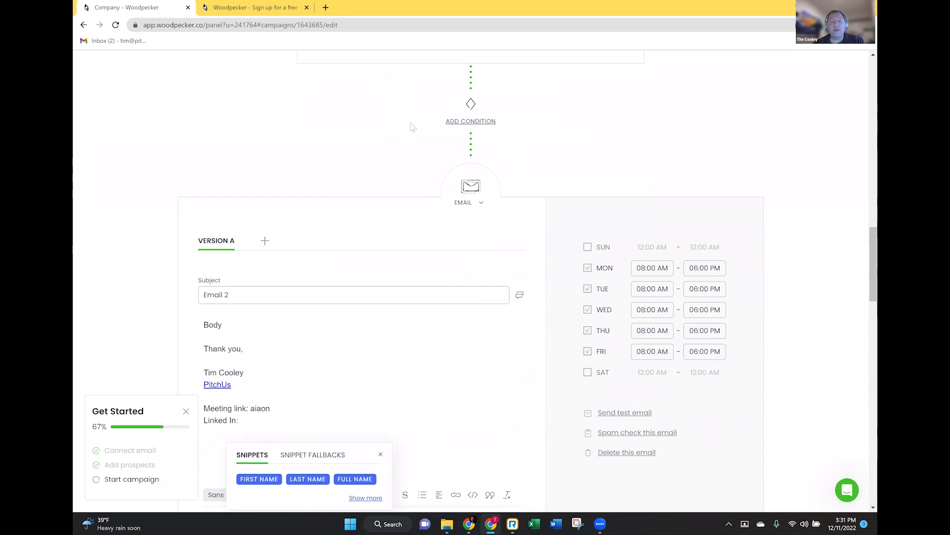
scroll(415, 125, down, 1)
scroll(416, 124, down, 2)
scroll(431, 122, up, 4)
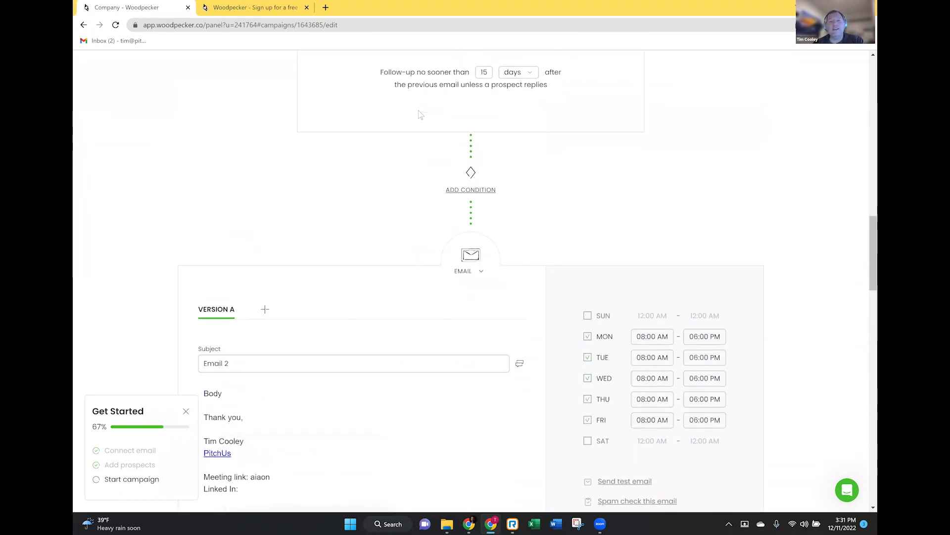
scroll(431, 121, up, 2)
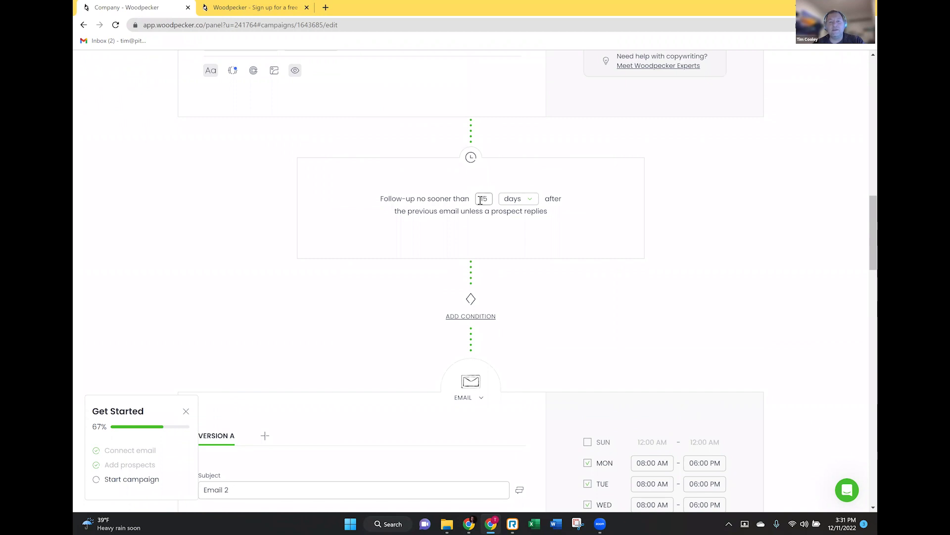
double_click(480, 200)
text(8)
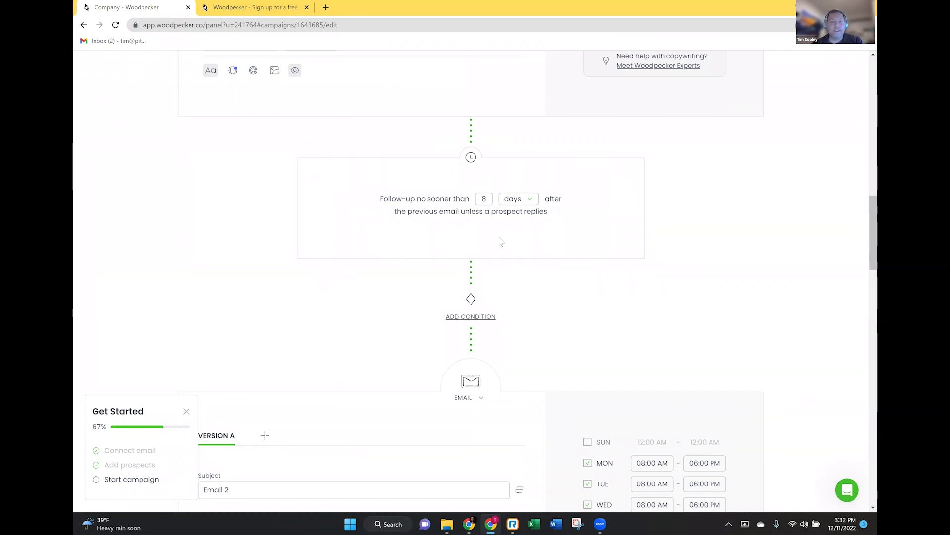
scroll(501, 241, down, 4)
scroll(504, 230, up, 5)
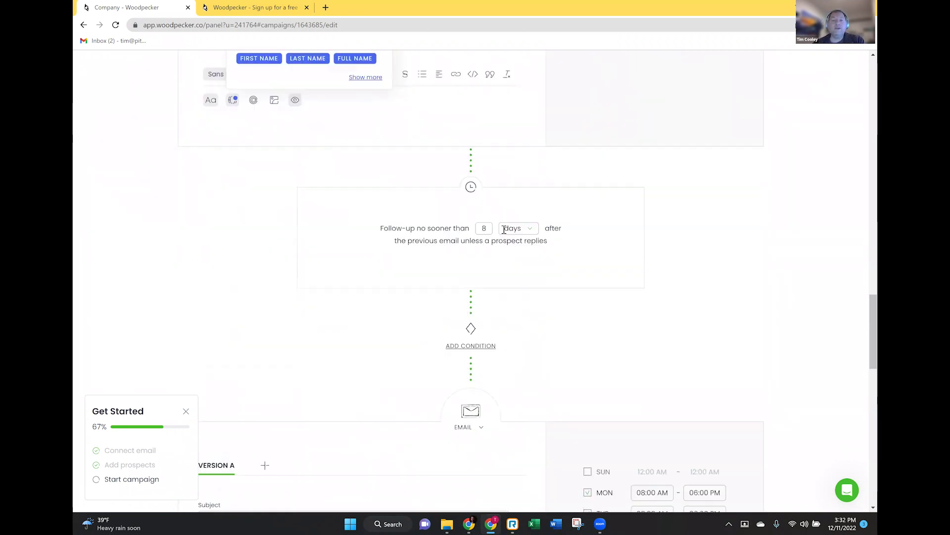
scroll(505, 223, down, 16)
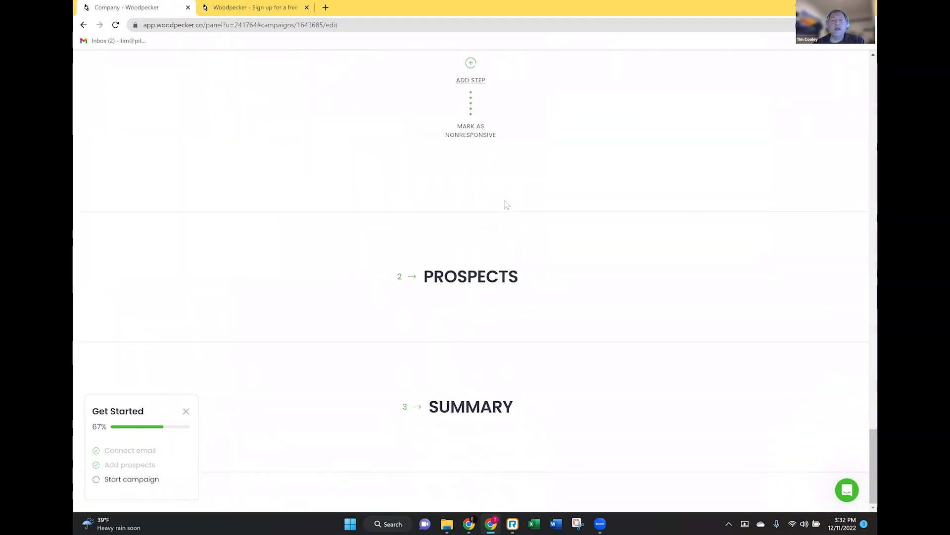
- Upload SBIR Outreach 1 - 1000.csv through Prospects > From file and start the import
scroll(506, 208, up, 3)
scroll(506, 218, down, 3)
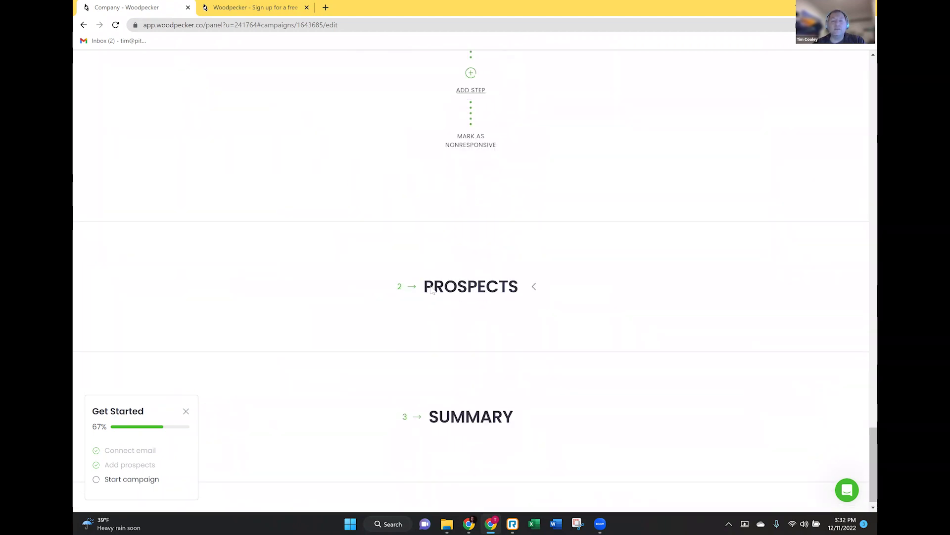
click(431, 291)
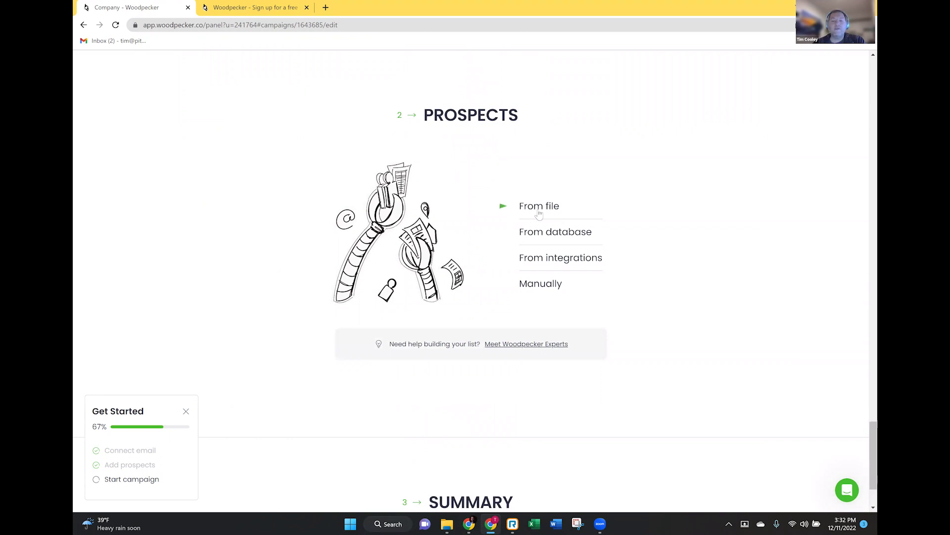
click(540, 213)
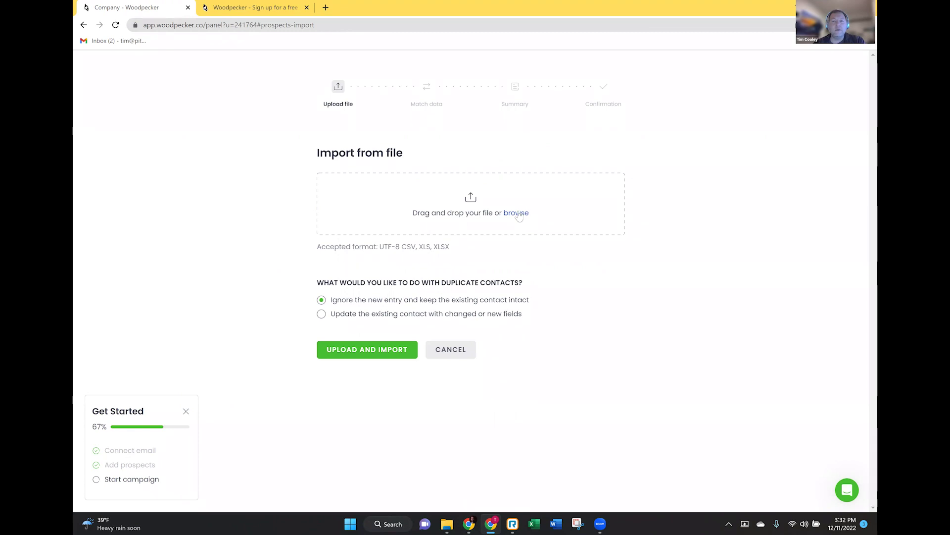
click(516, 213)
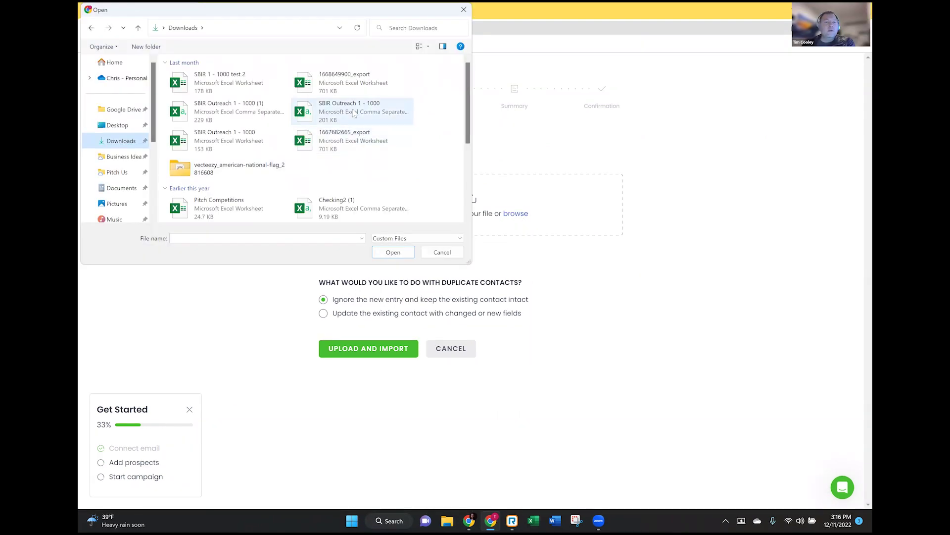
click(355, 113)
click(383, 252)
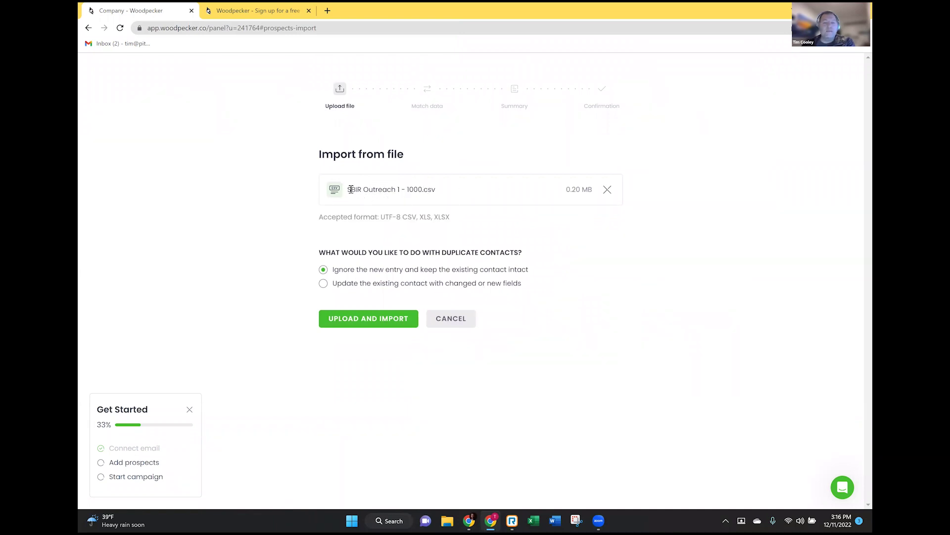
click(355, 321)
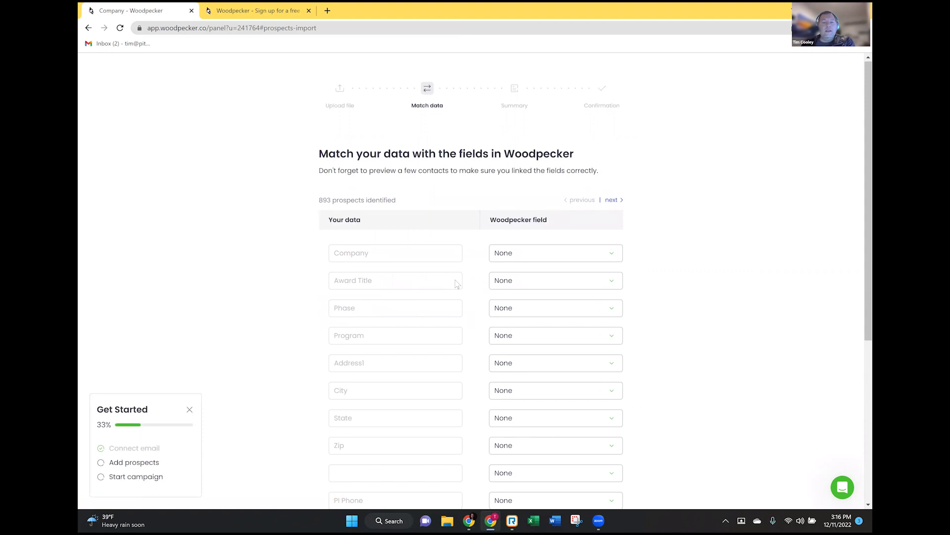
- Keep the PI Email column mapped to the Email field
scroll(455, 283, down, 5)
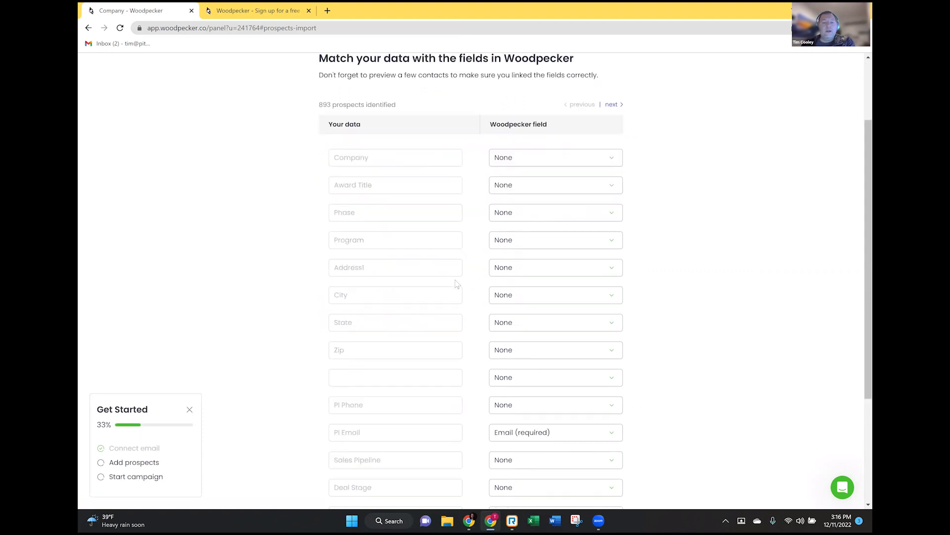
click(526, 301)
click(667, 291)
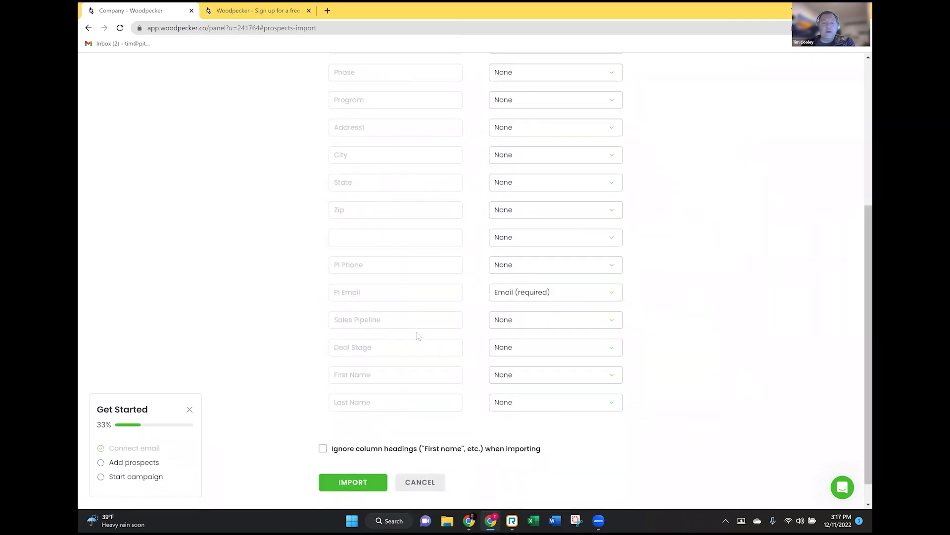
scroll(416, 267, up, 3)
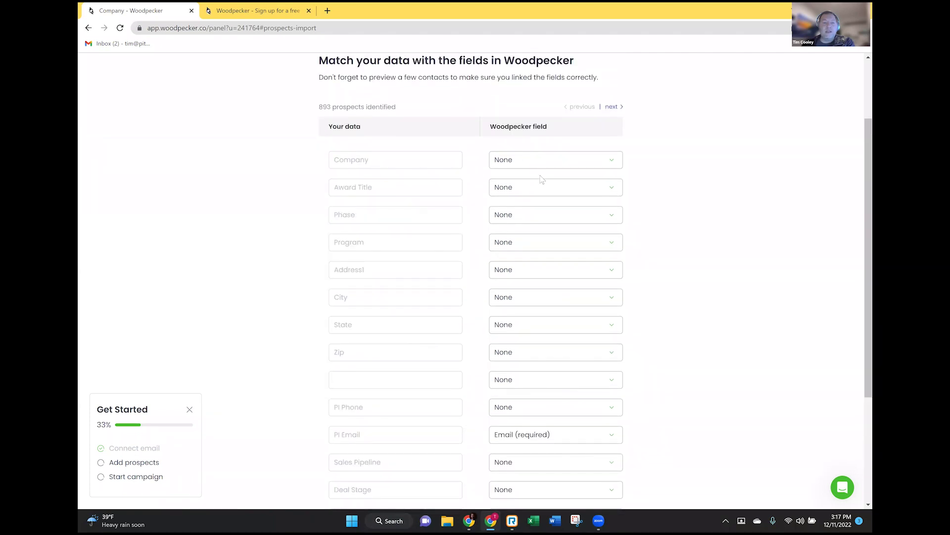
scroll(438, 237, down, 3)
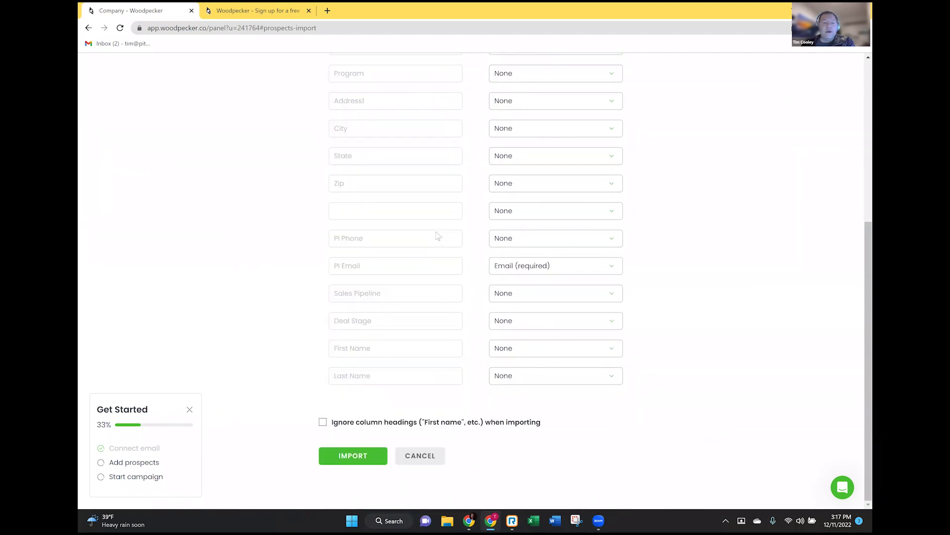
- Map the First Name, Last Name and Company columns to First name, Last name and Company
click(574, 351)
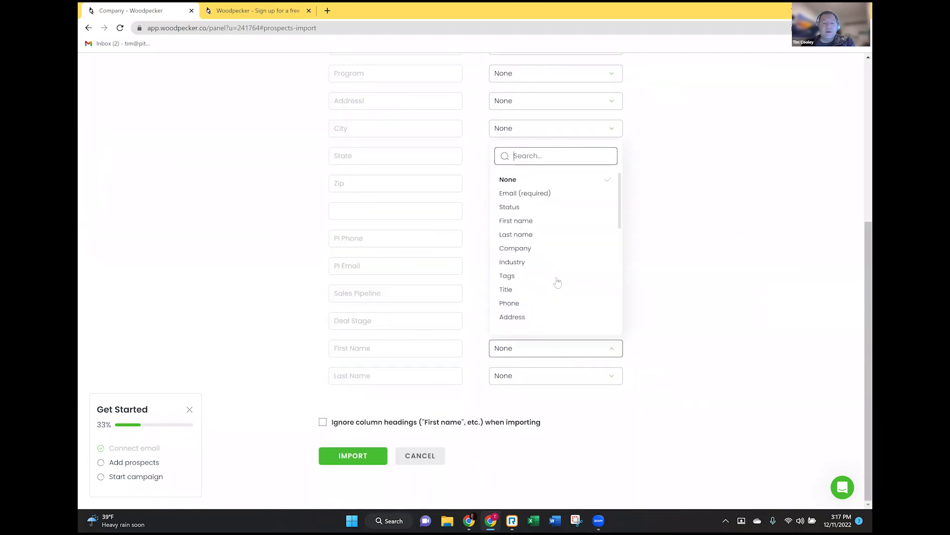
click(529, 220)
click(569, 379)
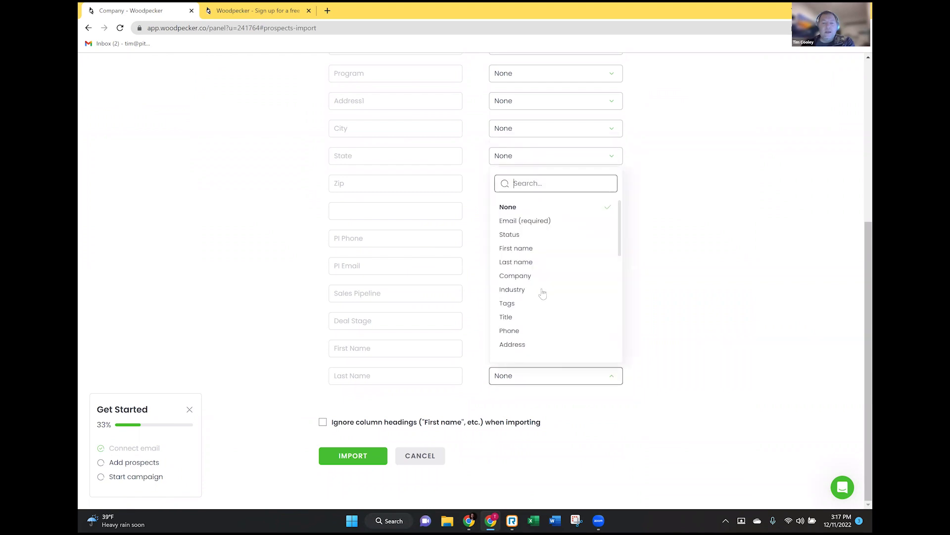
click(519, 262)
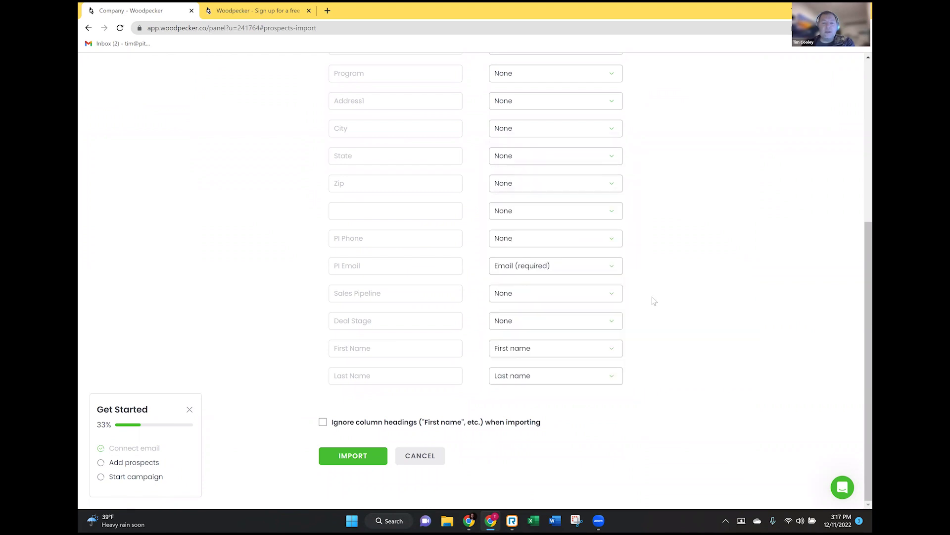
scroll(605, 276, up, 3)
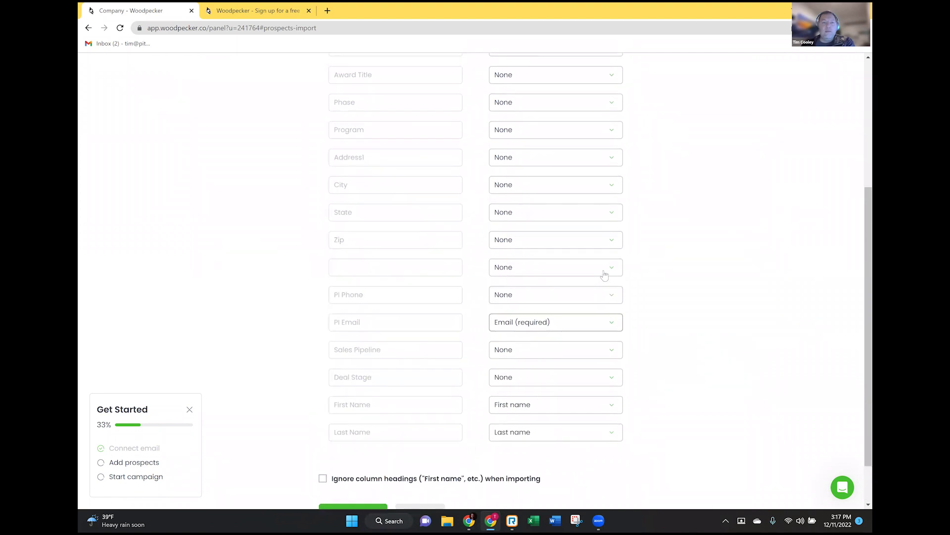
click(596, 138)
click(532, 258)
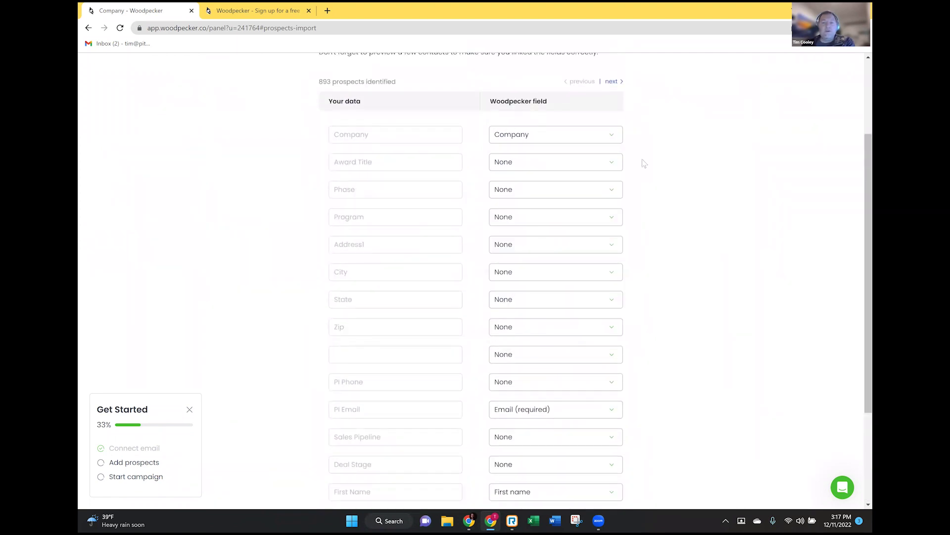
scroll(521, 366, down, 3)
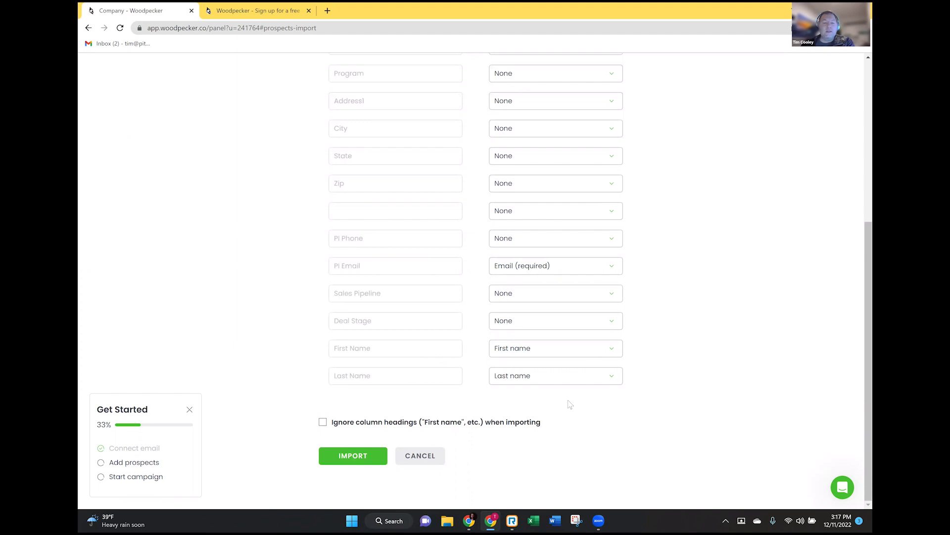
- Import the mapped prospect list, adding all 892 prospects to the campaign (0 duplicates, 1 error)
click(354, 456)
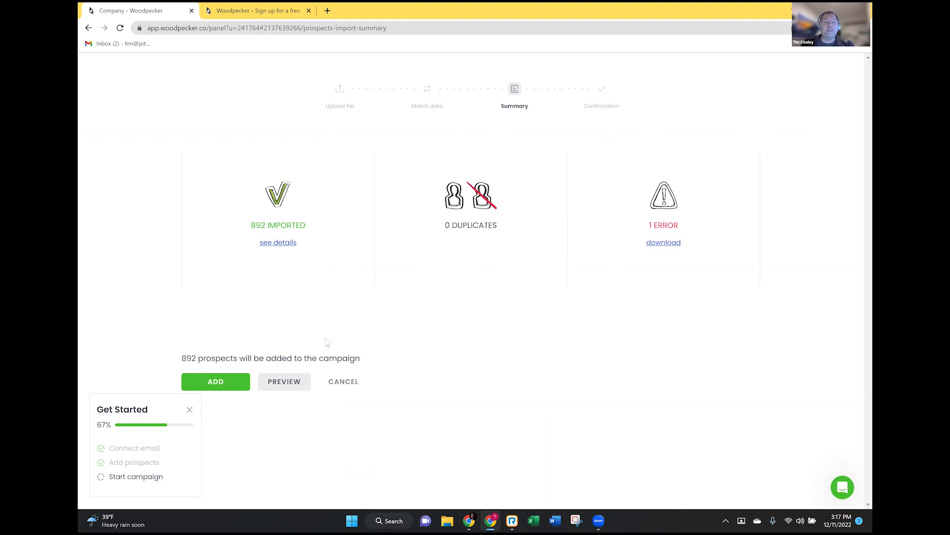
click(230, 383)
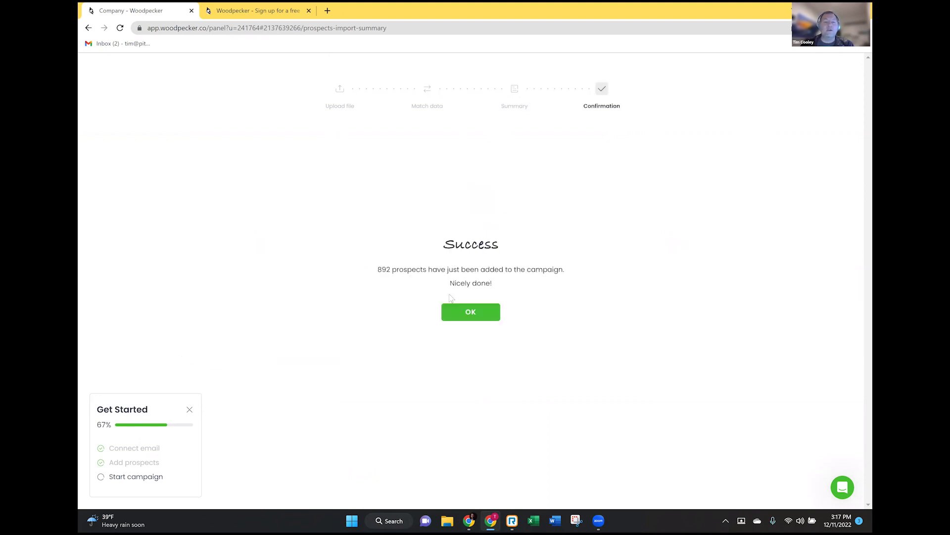
click(471, 312)
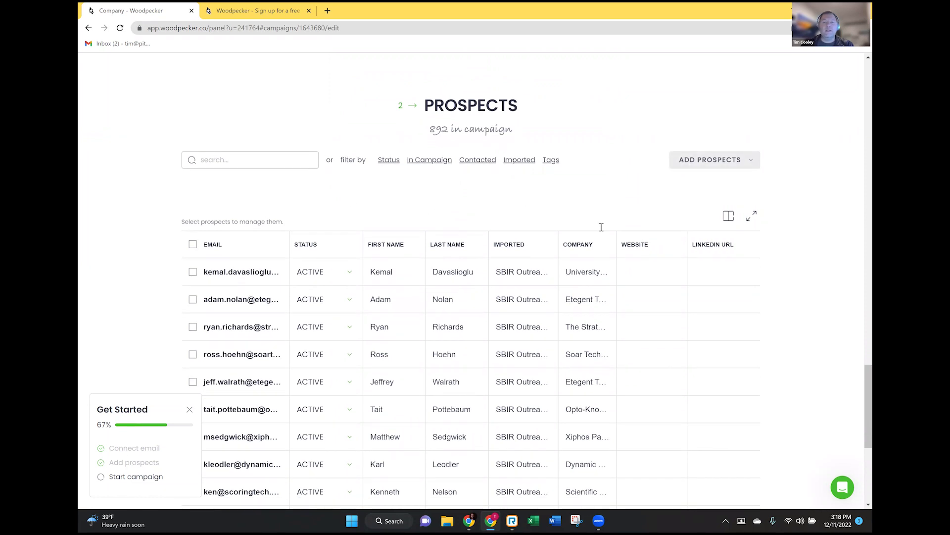
- Scroll down to the Summary showing the 3-email path, no A/B test and 892 prospects
scroll(600, 233, down, 6)
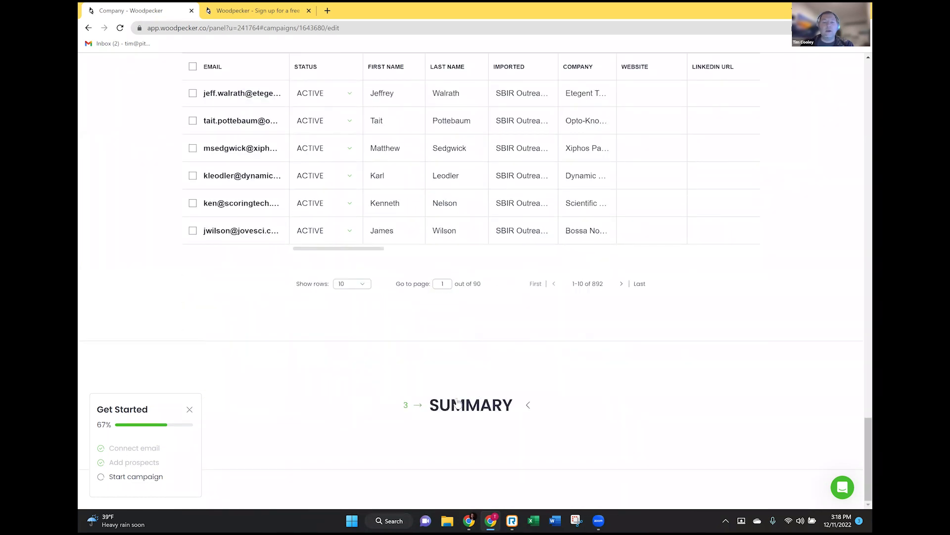
scroll(458, 403, down, 5)
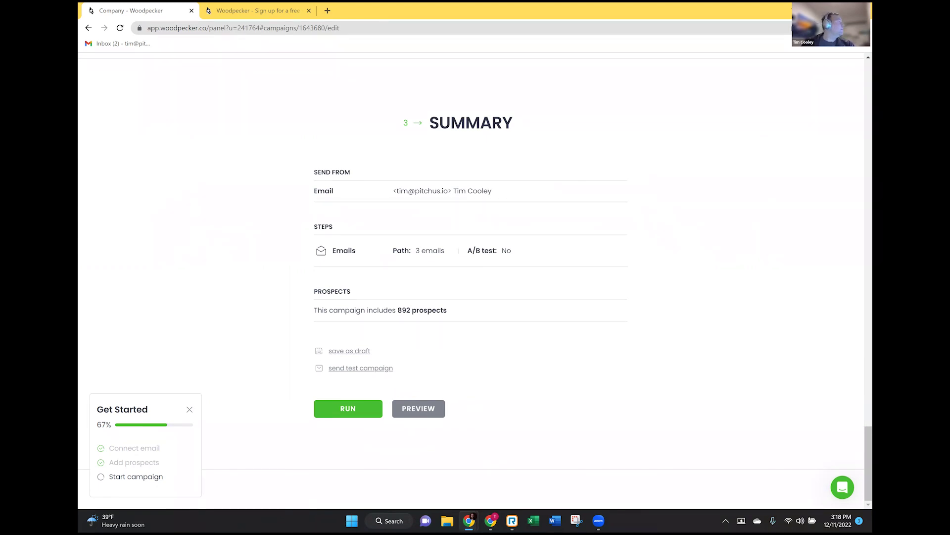
- Switch to the other Chrome window listing My Campaign #2 with 10 887 prospects
key(alt+Tab)
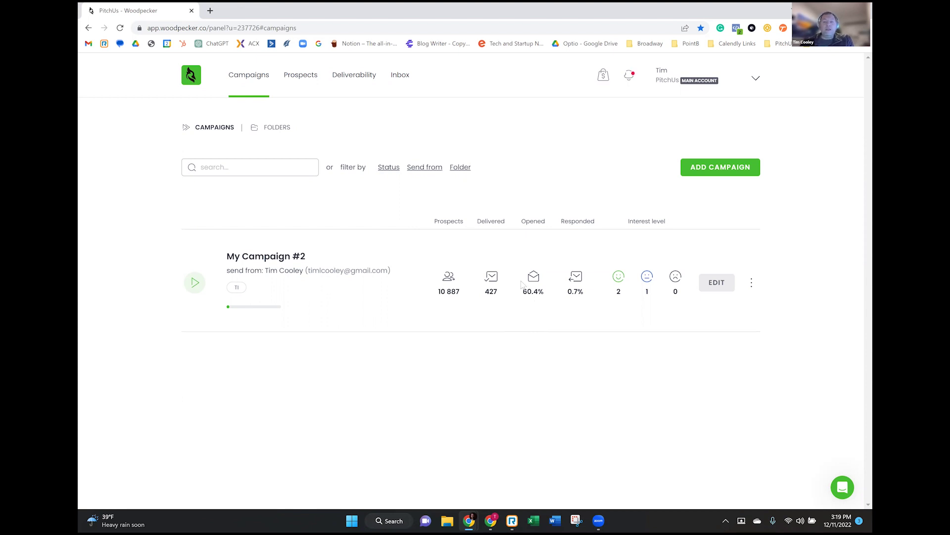
mouse_move(530, 287)
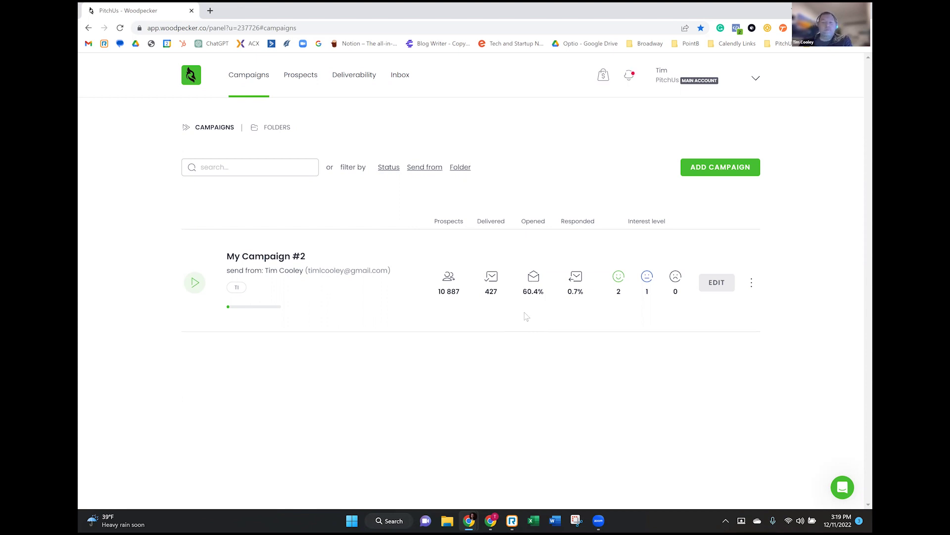